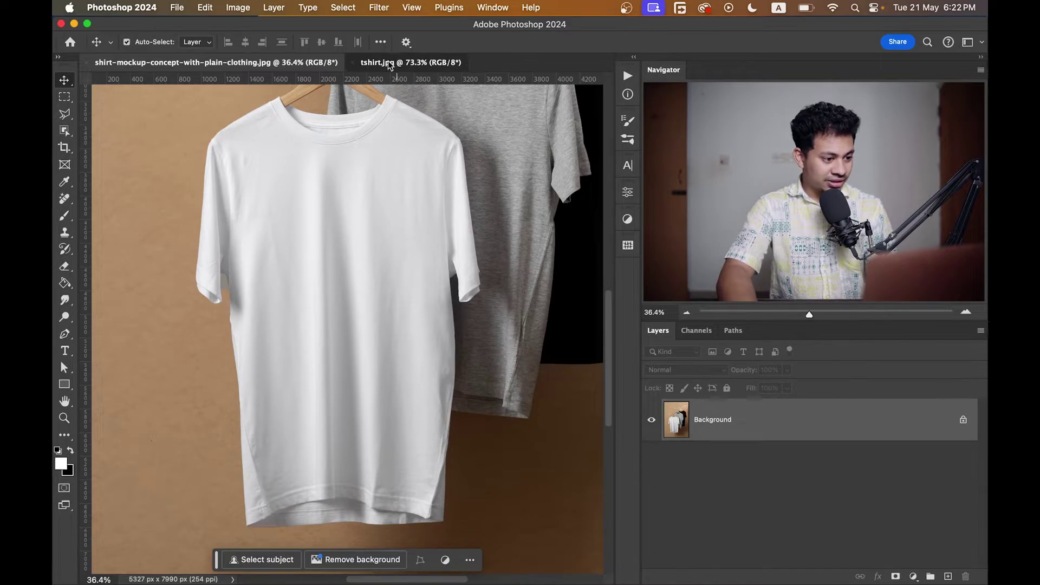
Step: Switch to the tshirt.jpg document and zoom out to about 66%
{"action": "left_click", "coordinate": [398, 64]}
{"action": "left_click", "coordinate": [243, 63]}
{"action": "left_click", "coordinate": [367, 62]}
{"action": "scroll", "coordinate": [340, 241], "scroll_direction": "down", "scroll_amount": 2}
{"action": "scroll", "coordinate": [382, 309], "scroll_direction": "down", "scroll_amount": 1}
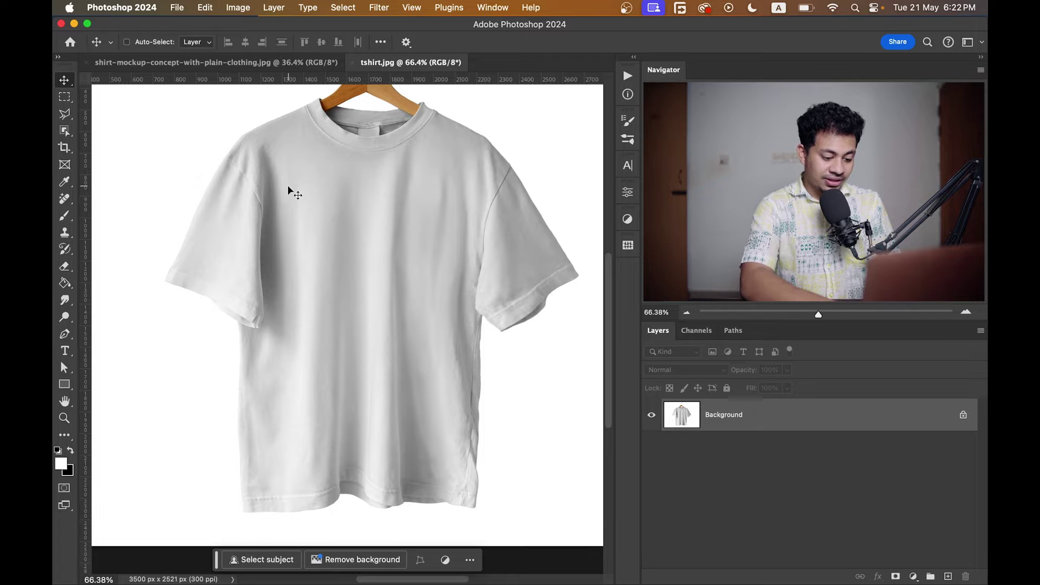
Step: Duplicate the background layer and preview a 6-pixel Gaussian Blur on the copy
{"action": "key", "text": "super+j"}
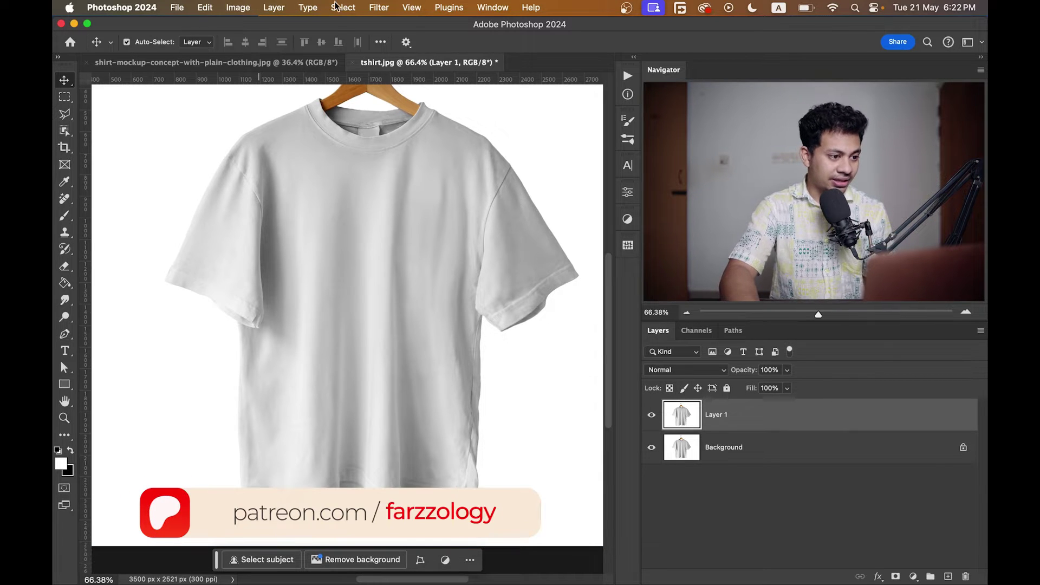
{"action": "left_click", "coordinate": [376, 11]}
{"action": "mouse_move", "coordinate": [503, 220]}
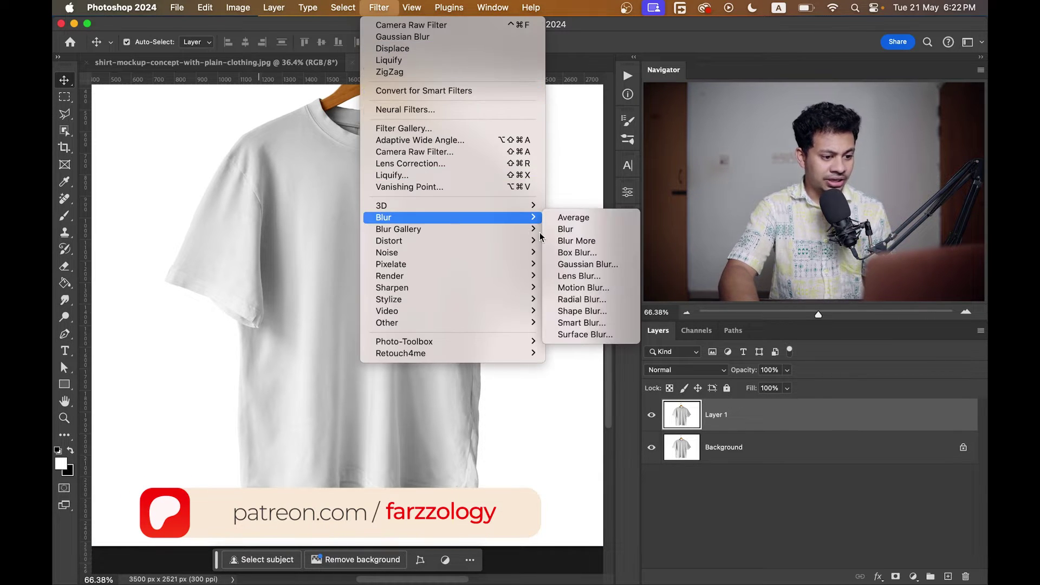
{"action": "left_click", "coordinate": [570, 265]}
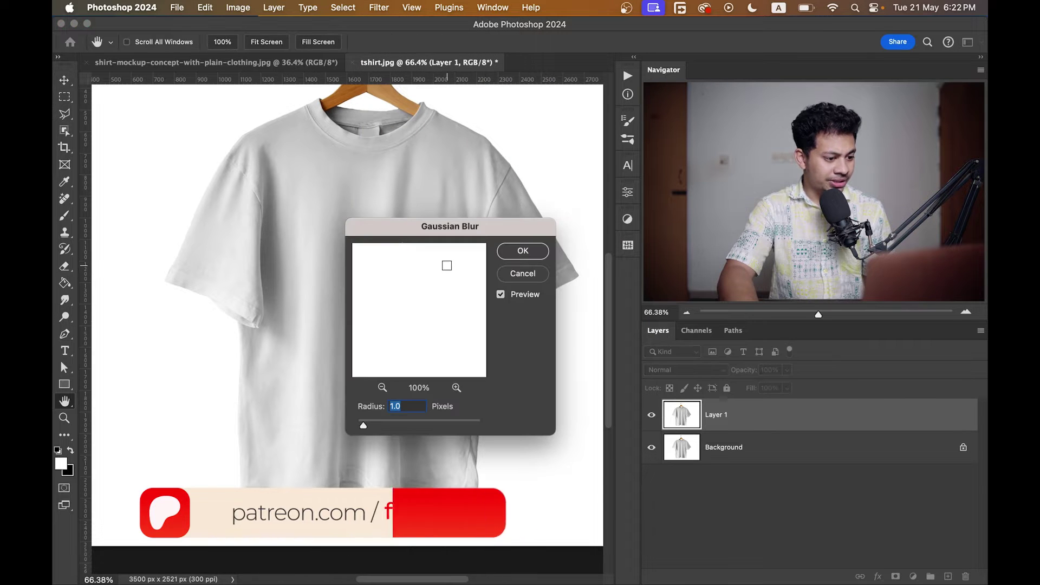
{"action": "left_click_drag", "start_coordinate": [349, 202], "coordinate": [271, 202]}
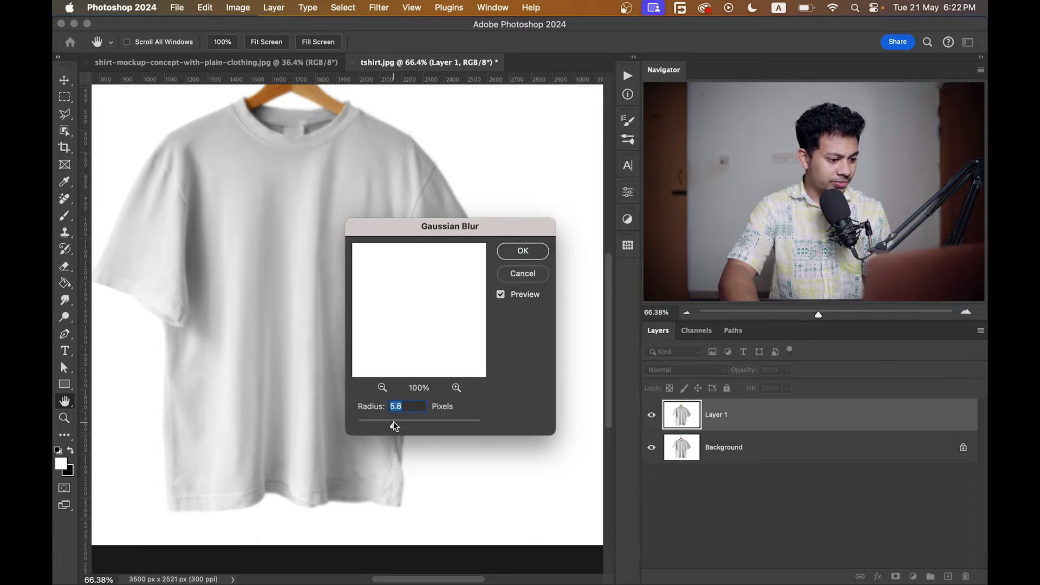
{"action": "type", "text": "8"}
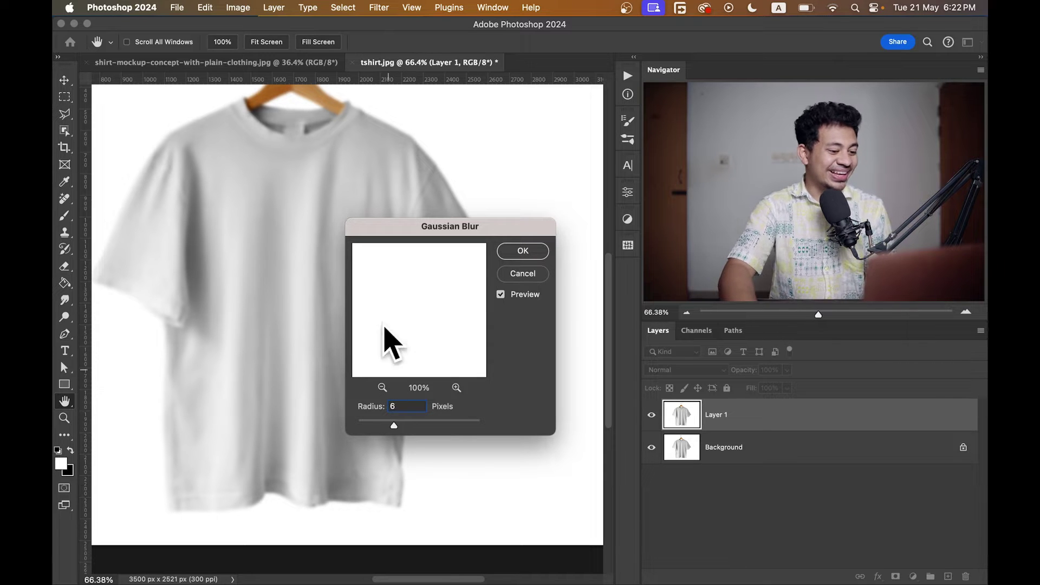
Step: Apply the blur, save as Displacement.psd in Photoshop format, then delete the blurred Layer 1
{"action": "left_click", "coordinate": [523, 250]}
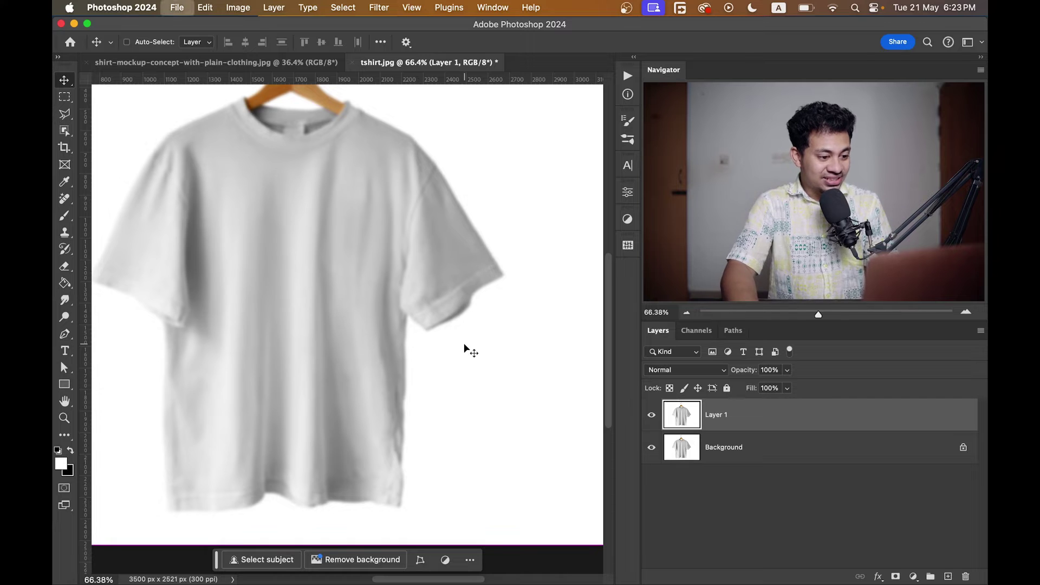
{"action": "key", "text": "super+shift+s"}
{"action": "left_click", "coordinate": [369, 338]}
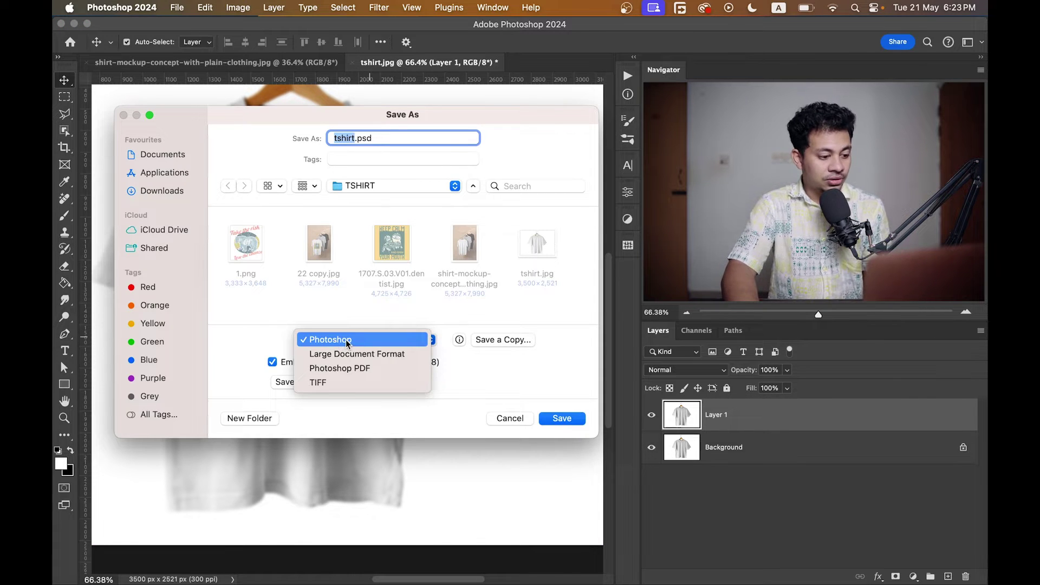
{"action": "left_click", "coordinate": [347, 340]}
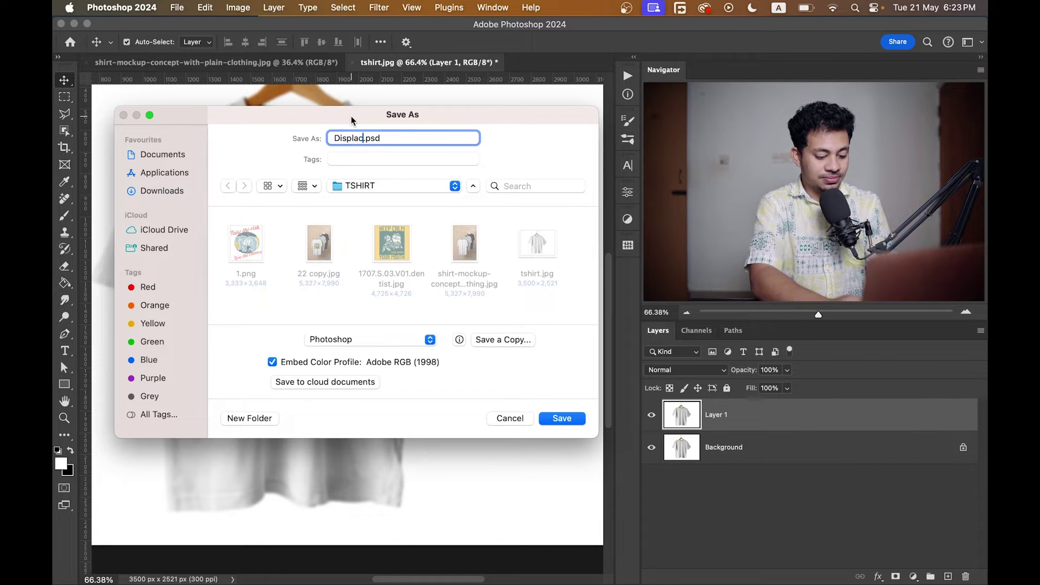
{"action": "type", "text": "t"}
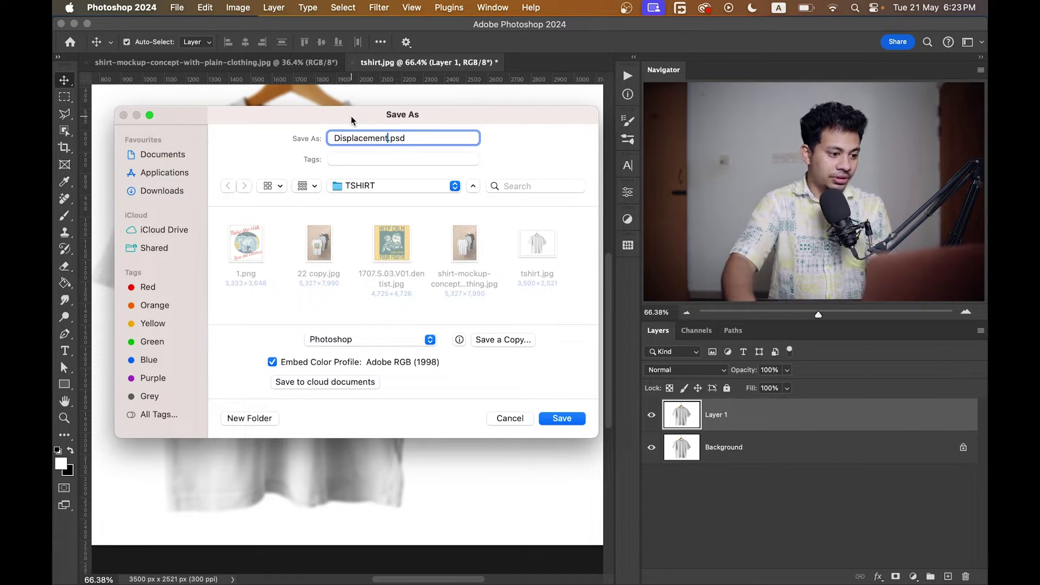
{"action": "left_click", "coordinate": [569, 422]}
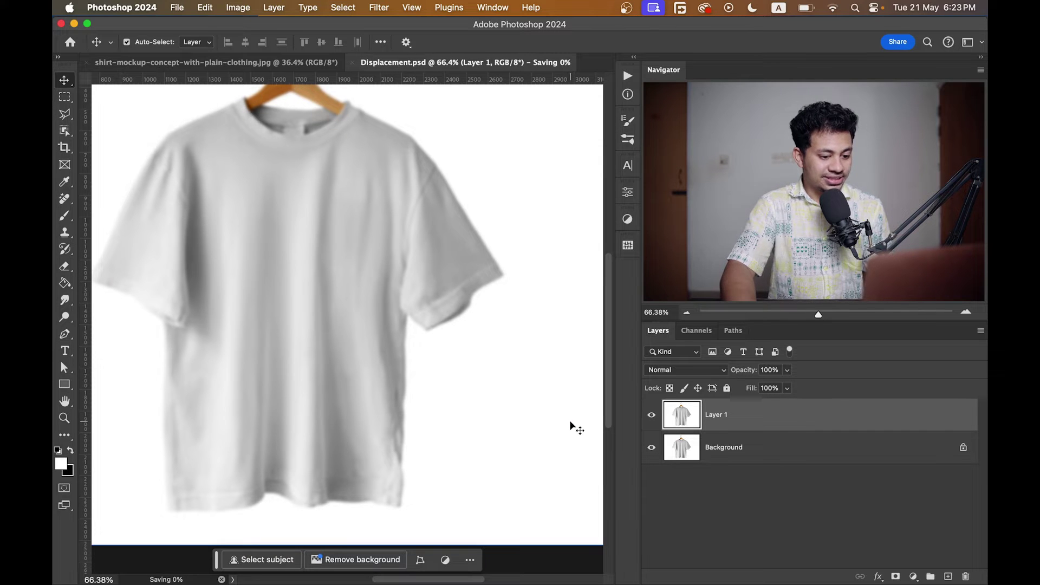
{"action": "key", "text": "Delete"}
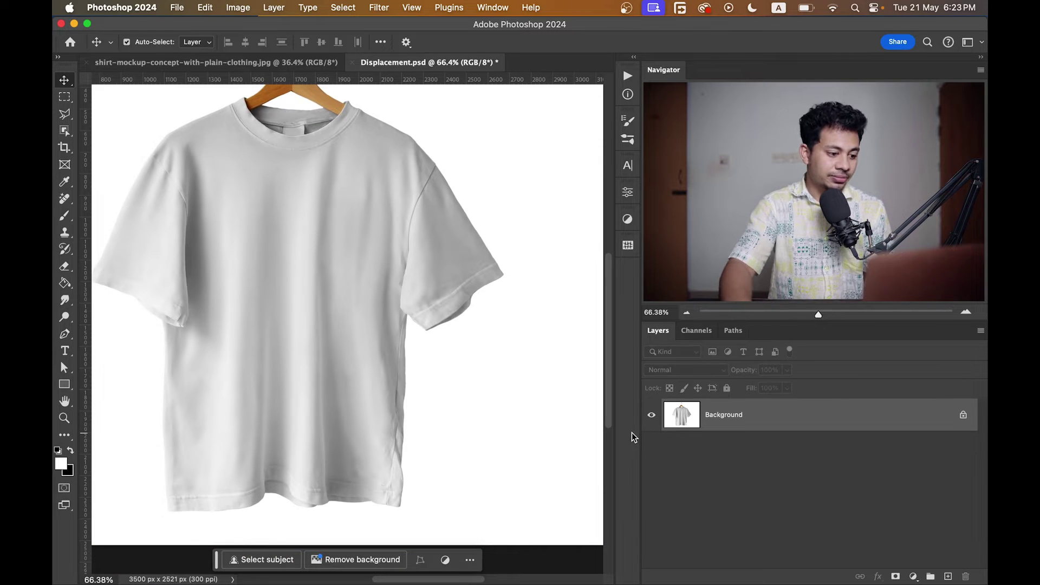
{"action": "left_click_drag", "start_coordinate": [389, 326], "coordinate": [404, 319]}
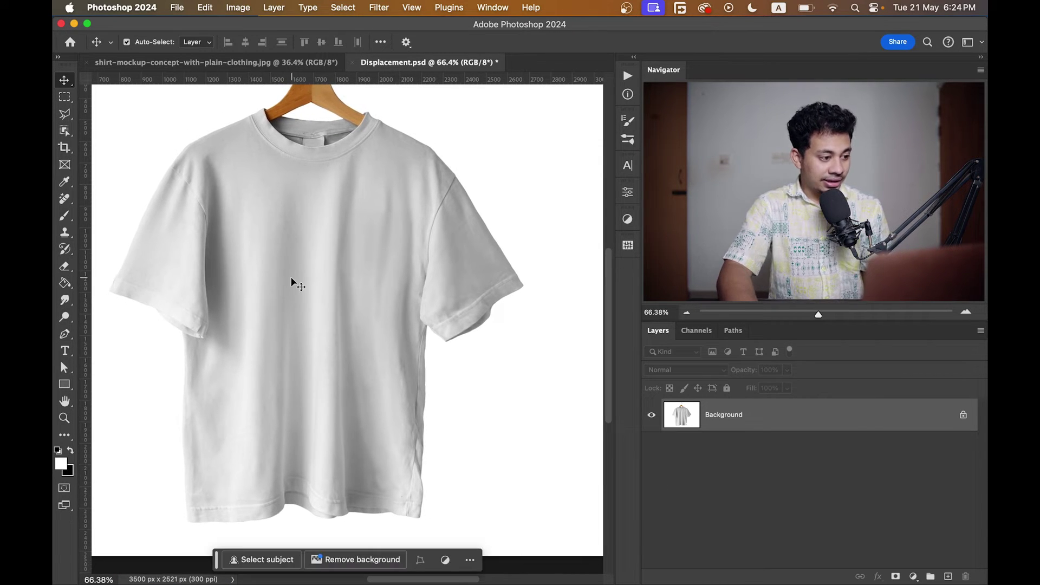
Step: Place the Keep Calm dentist design into the document as an embedded layer
{"action": "left_click", "coordinate": [176, 7]}
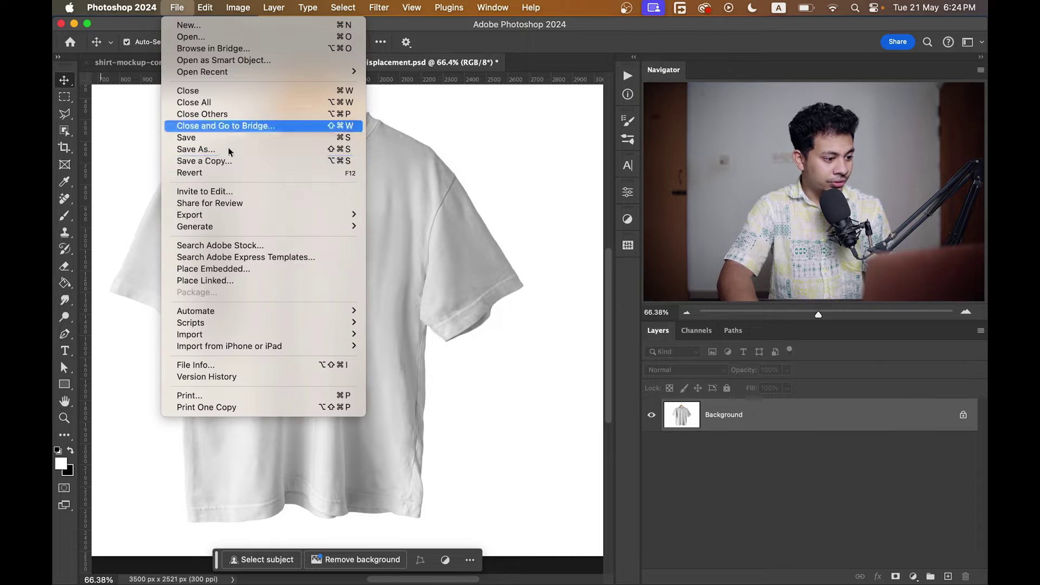
{"action": "left_click", "coordinate": [254, 267]}
{"action": "double_click", "coordinate": [388, 195]}
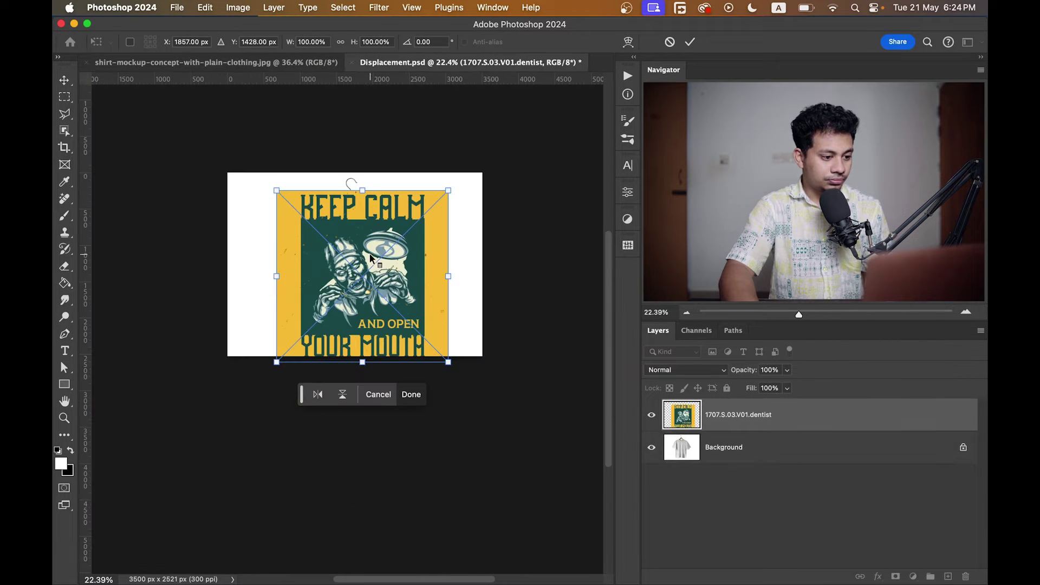
Step: Scale the design to about 34% and position it on the shirt's chest
{"action": "left_click_drag", "start_coordinate": [449, 191], "coordinate": [398, 249]}
{"action": "scroll", "coordinate": [387, 265], "scroll_direction": "up", "scroll_amount": 3}
{"action": "scroll", "coordinate": [387, 266], "scroll_direction": "up", "scroll_amount": 1}
{"action": "key", "text": "super+z"}
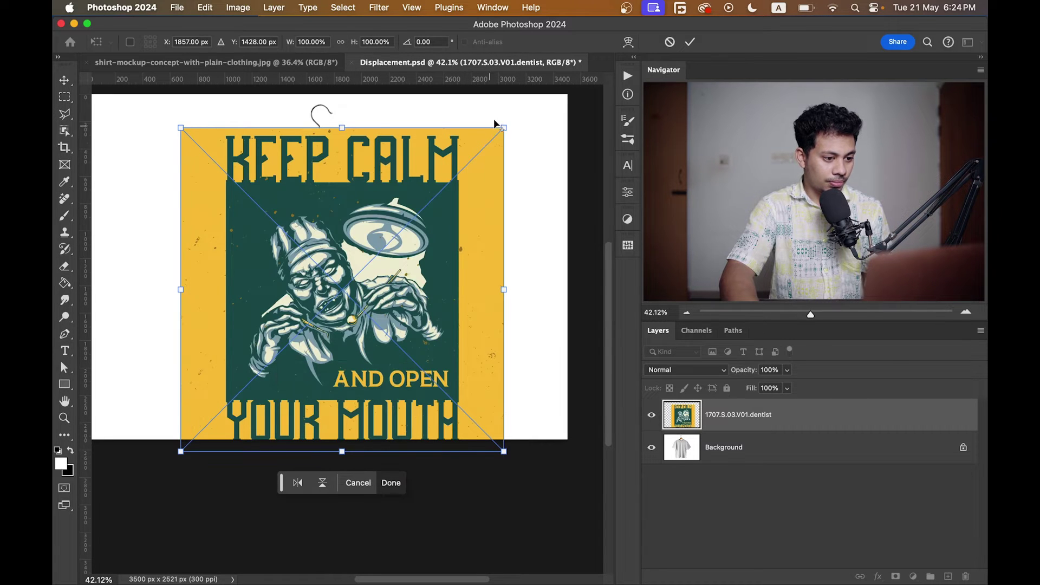
{"action": "left_click_drag", "start_coordinate": [503, 126], "coordinate": [415, 217]}
{"action": "left_click_drag", "start_coordinate": [388, 262], "coordinate": [366, 270]}
{"action": "left_click_drag", "start_coordinate": [394, 223], "coordinate": [372, 245]}
{"action": "scroll", "coordinate": [362, 256], "scroll_direction": "up", "scroll_amount": 3}
{"action": "left_click_drag", "start_coordinate": [304, 261], "coordinate": [311, 240]}
{"action": "left_click_drag", "start_coordinate": [384, 207], "coordinate": [383, 208]}
{"action": "key", "text": "Return"}
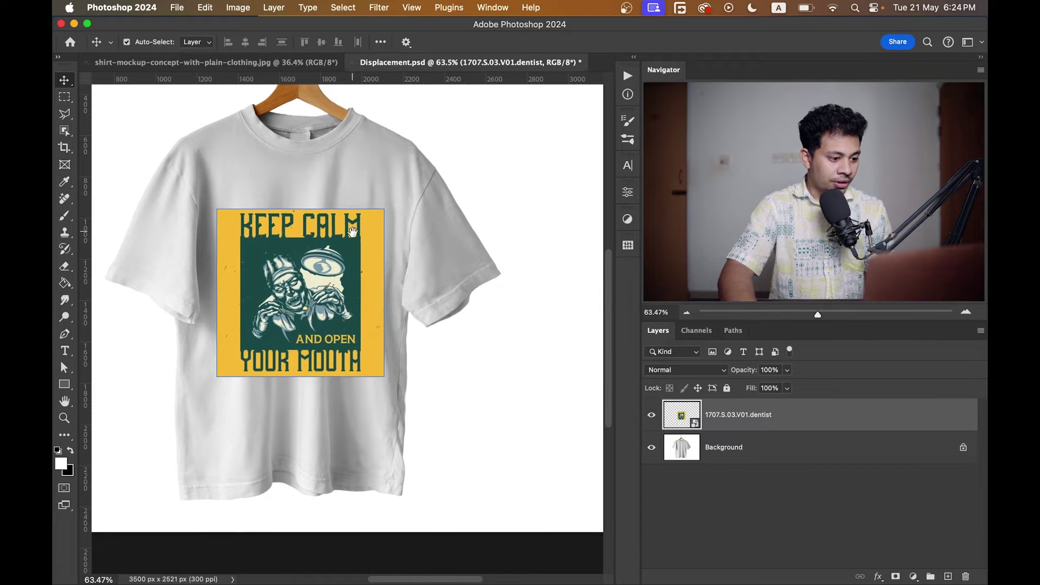
Step: Apply a Displace filter at scale 20 using Displacement.psd as the map
{"action": "left_click", "coordinate": [375, 11]}
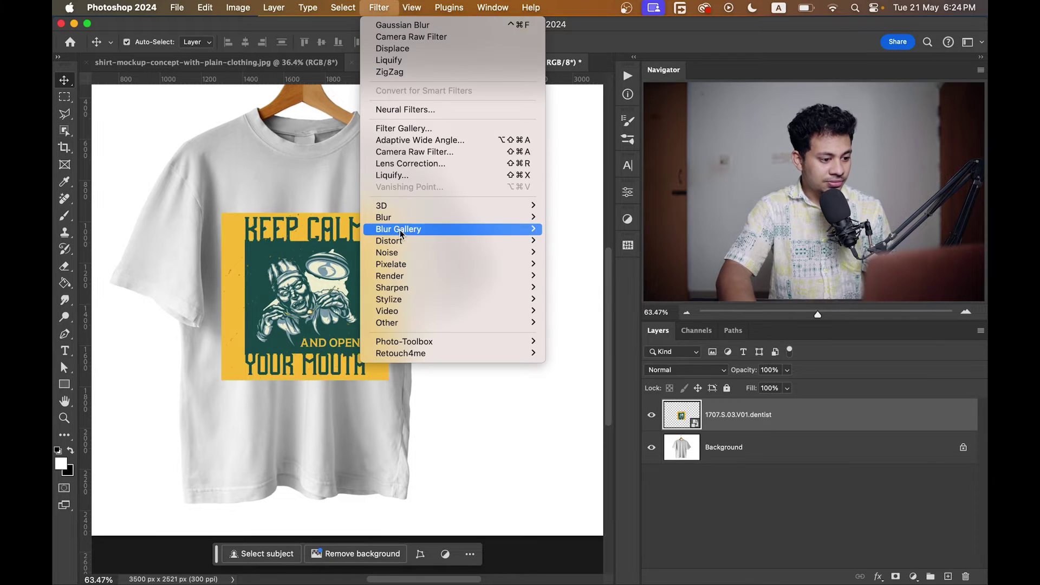
{"action": "mouse_move", "coordinate": [420, 245]}
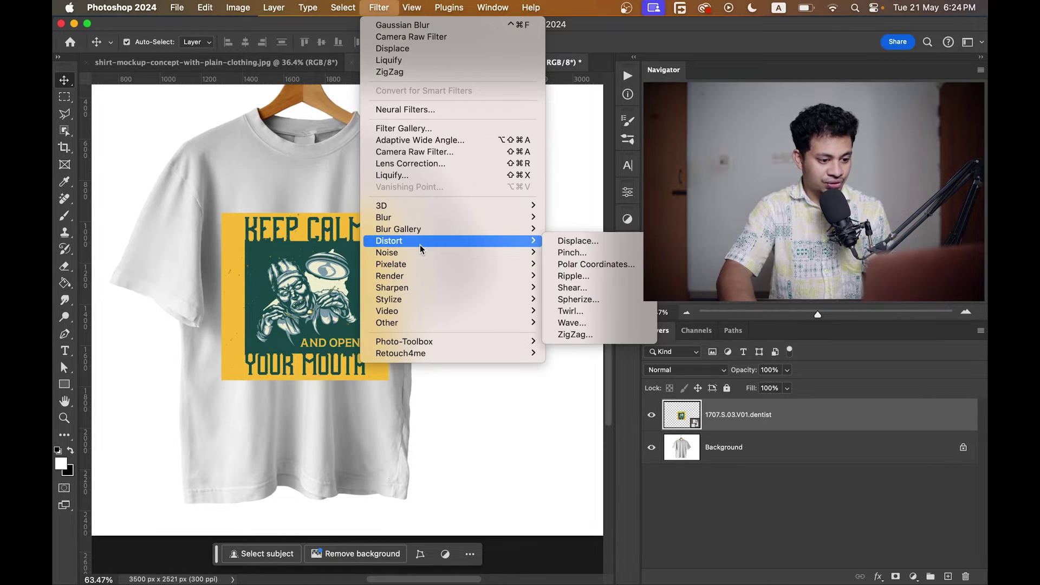
{"action": "left_click", "coordinate": [598, 241]}
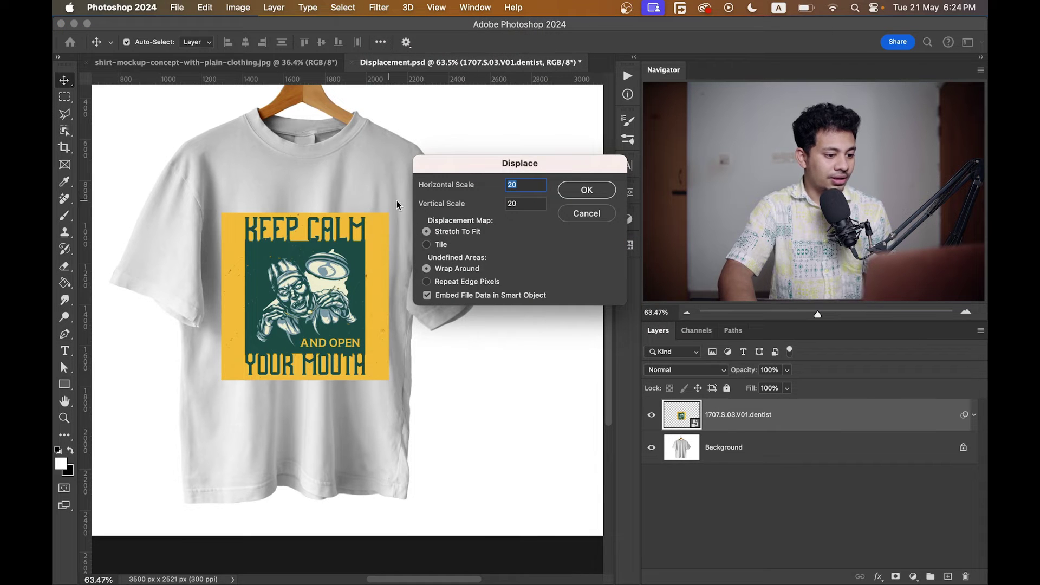
{"action": "left_click_drag", "start_coordinate": [527, 168], "coordinate": [477, 159]}
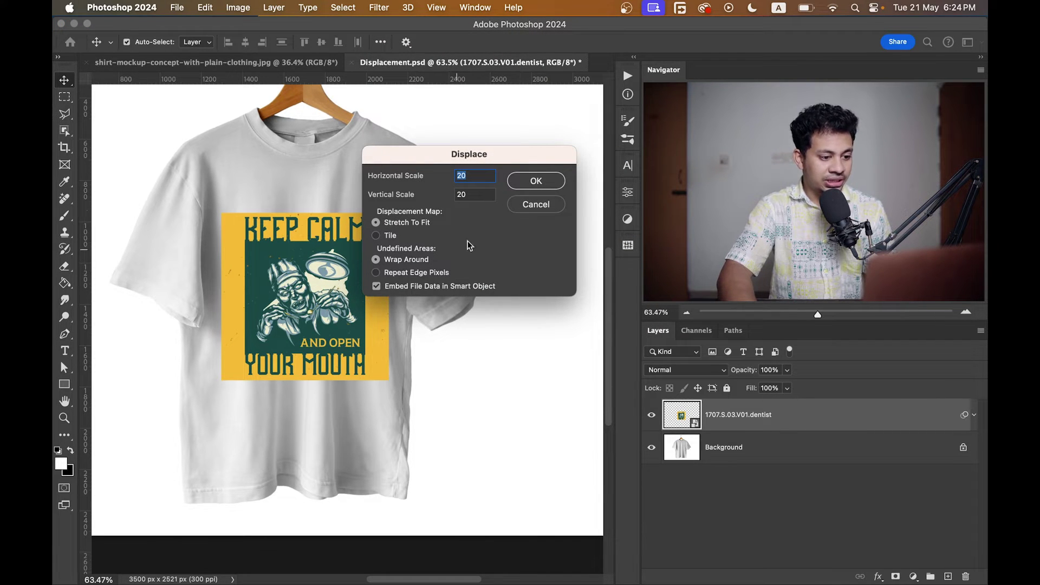
{"action": "left_click", "coordinate": [538, 181]}
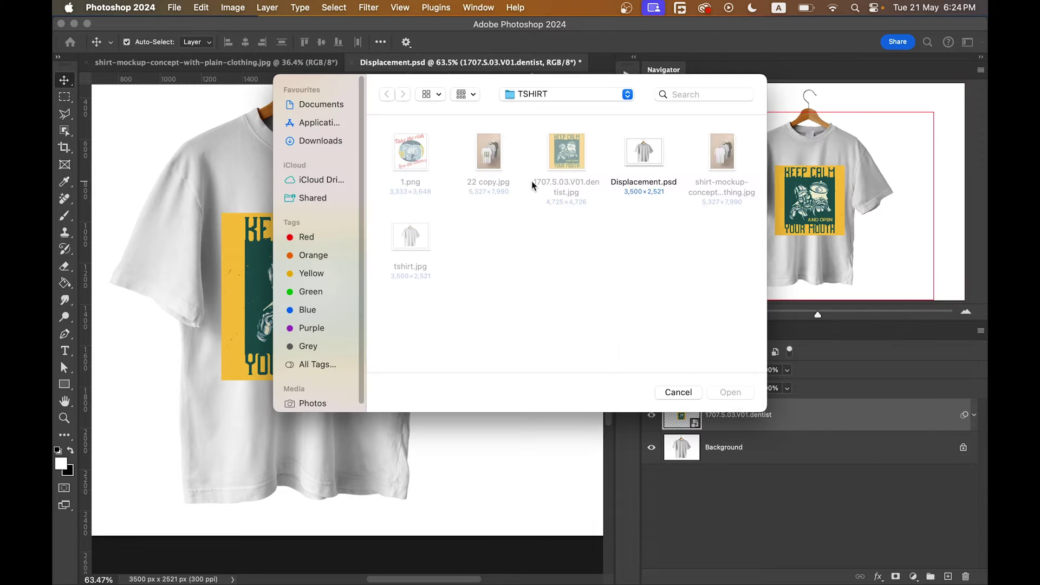
{"action": "left_click", "coordinate": [643, 154]}
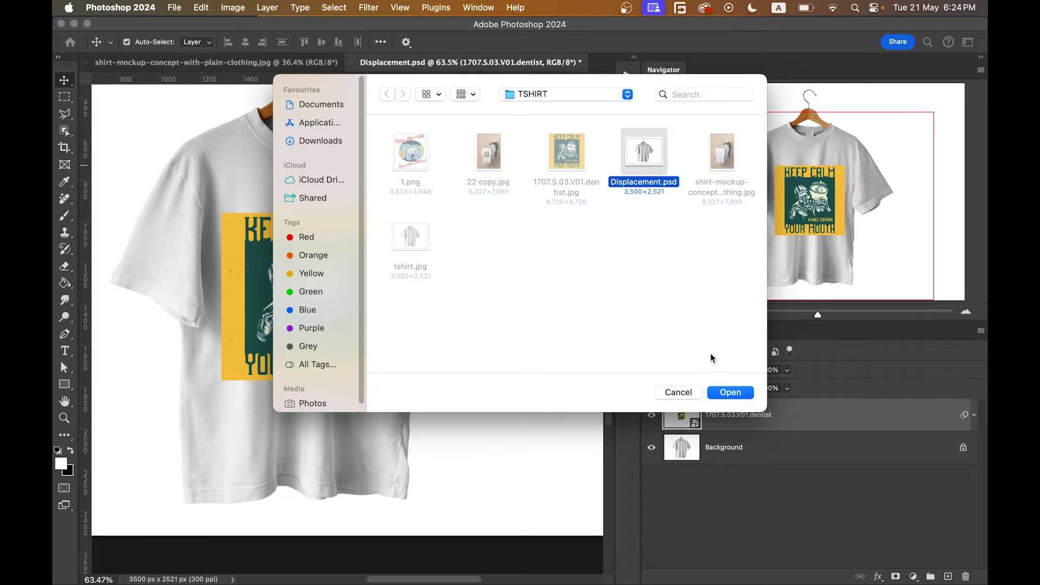
{"action": "left_click", "coordinate": [732, 390]}
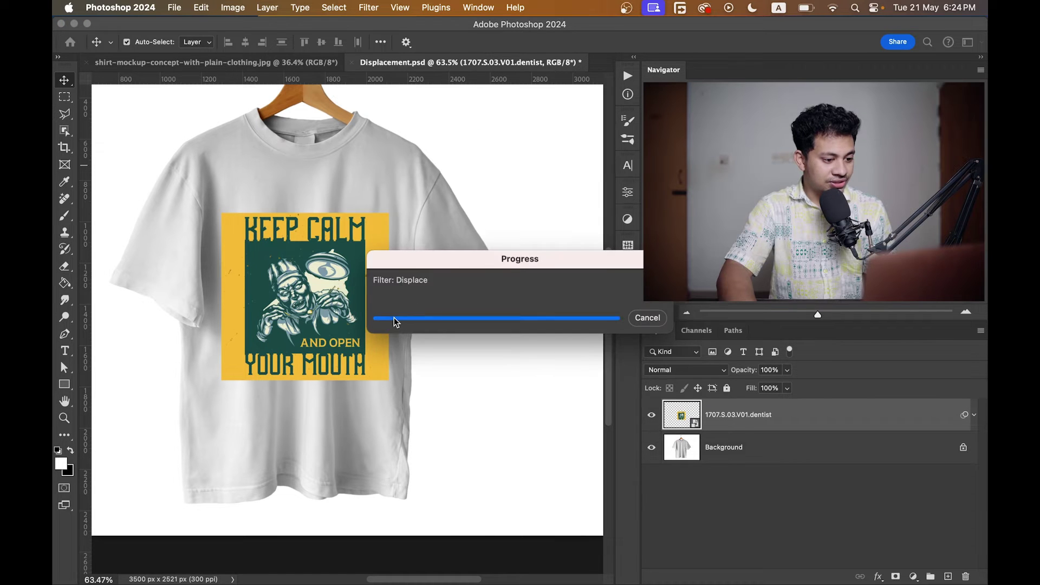
{"action": "scroll", "coordinate": [312, 254], "scroll_direction": "up", "scroll_amount": 3}
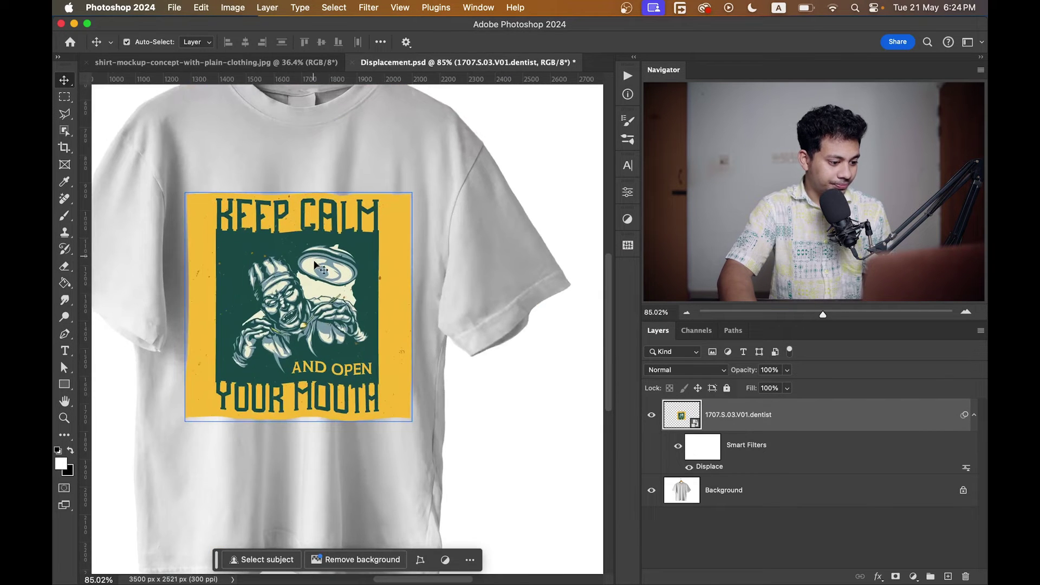
Step: Set the dentist design layer's blend mode to Multiply
{"action": "left_click", "coordinate": [721, 371]}
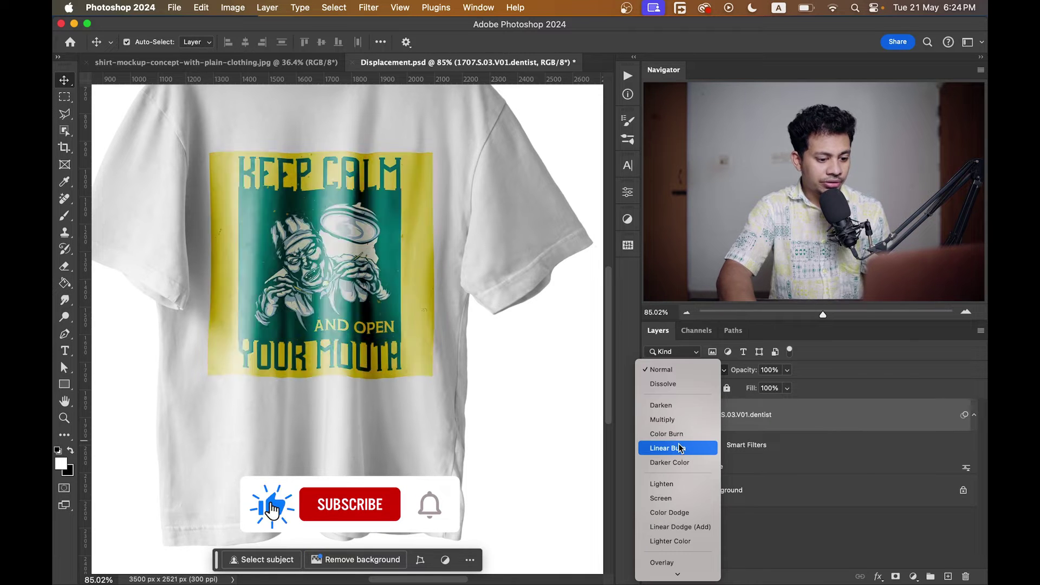
{"action": "left_click", "coordinate": [664, 420]}
{"action": "scroll", "coordinate": [336, 217], "scroll_direction": "up", "scroll_amount": 2}
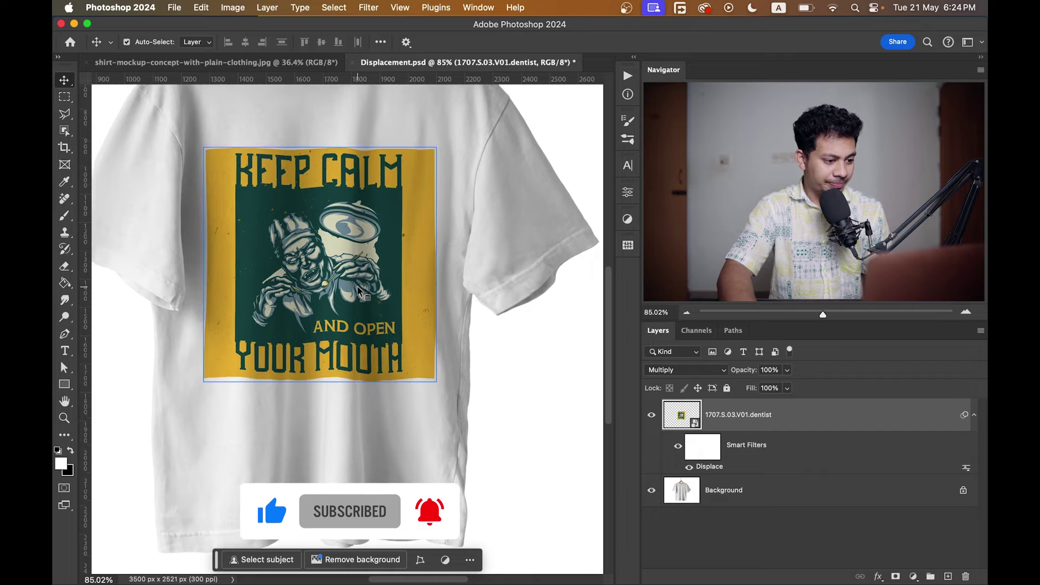
{"action": "scroll", "coordinate": [335, 217], "scroll_direction": "up", "scroll_amount": 2}
{"action": "scroll", "coordinate": [336, 217], "scroll_direction": "left", "scroll_amount": 2}
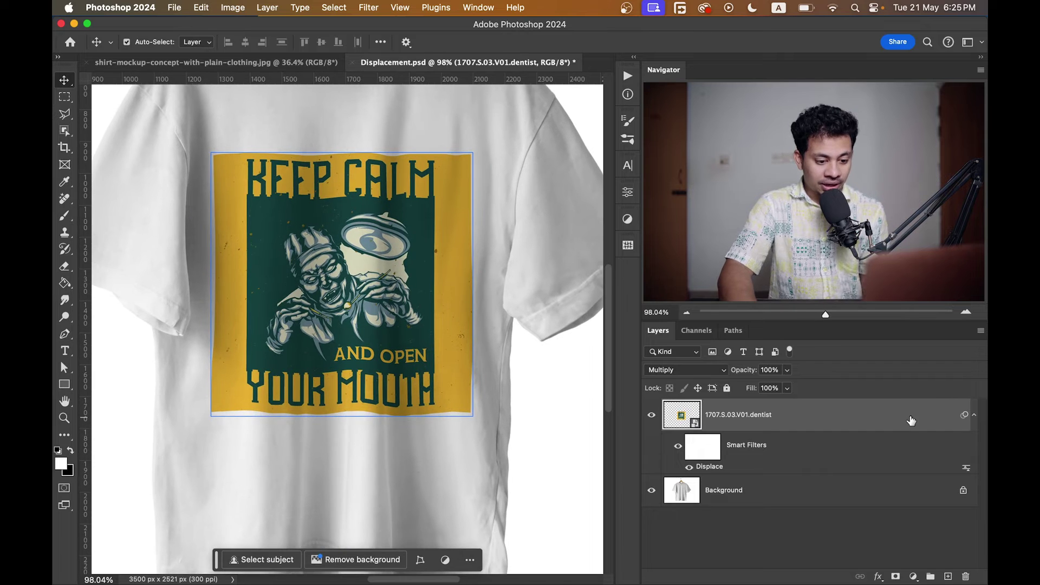
Step: In the design layer's Blending Options, split the Underlying Layer white slider at 211/255
{"action": "double_click", "coordinate": [945, 421]}
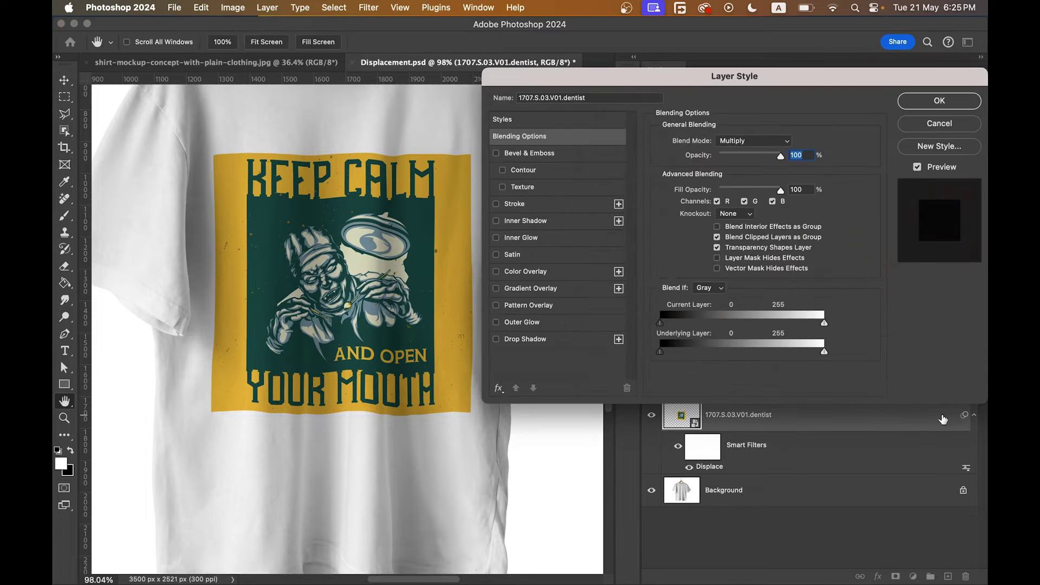
{"action": "left_click_drag", "start_coordinate": [432, 236], "coordinate": [413, 230]}
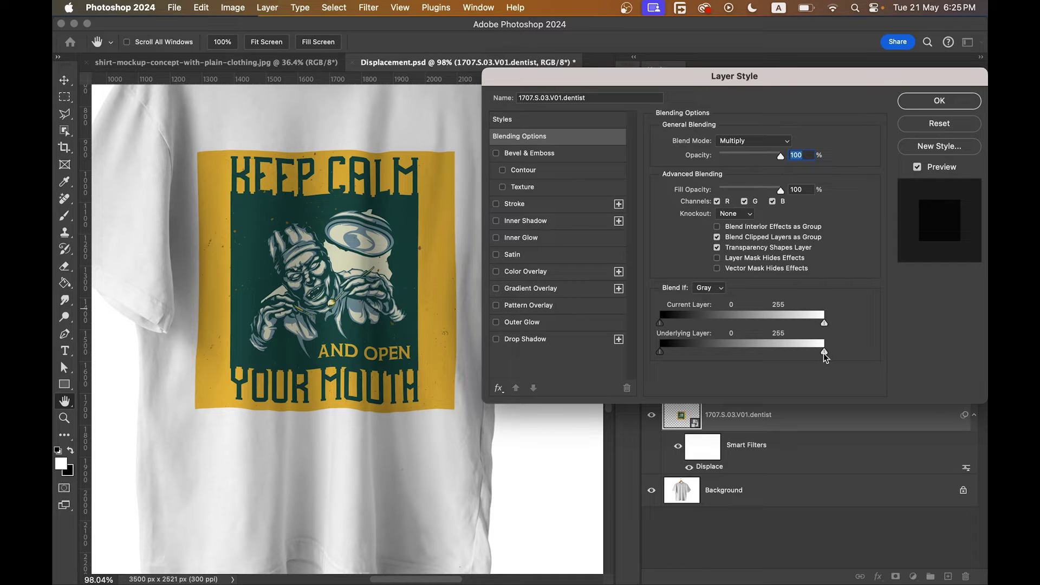
{"action": "left_click_drag", "start_coordinate": [823, 352], "coordinate": [800, 355]}
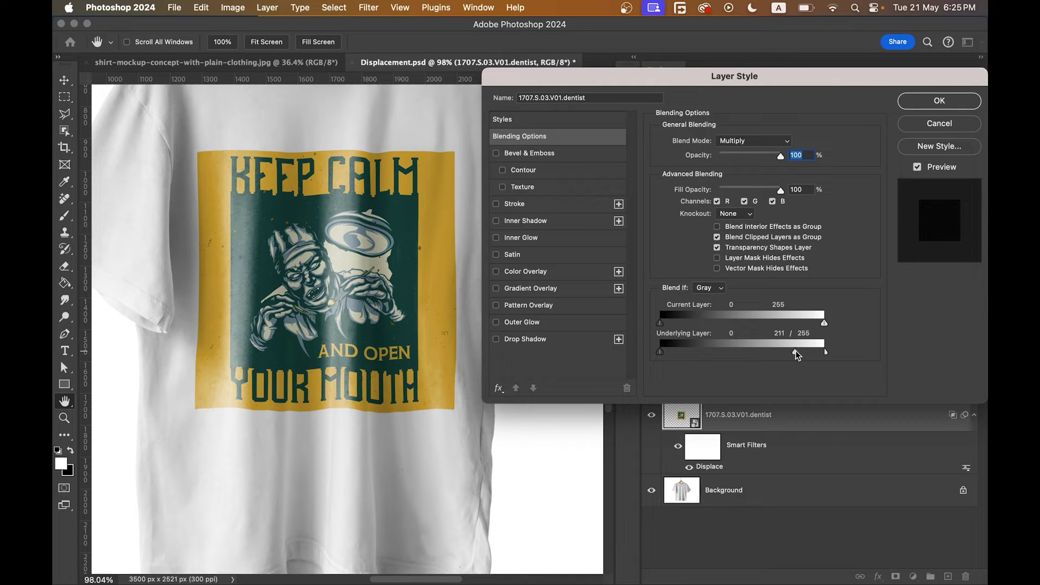
{"action": "left_click", "coordinate": [939, 102]}
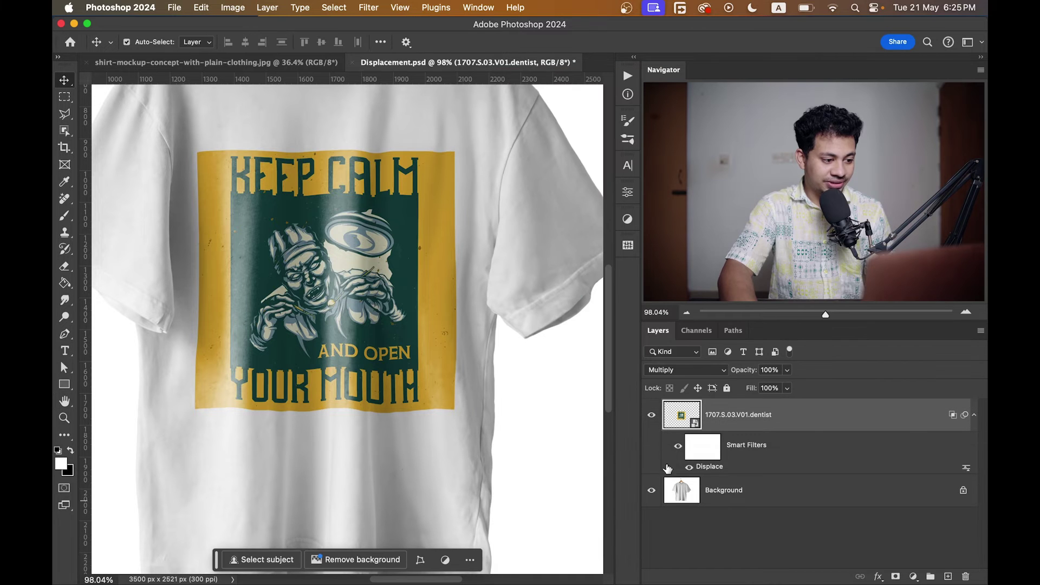
Step: Zoom in and out to inspect the displaced print, then open the Filter menu
{"action": "scroll", "coordinate": [417, 197], "scroll_direction": "up", "scroll_amount": 5}
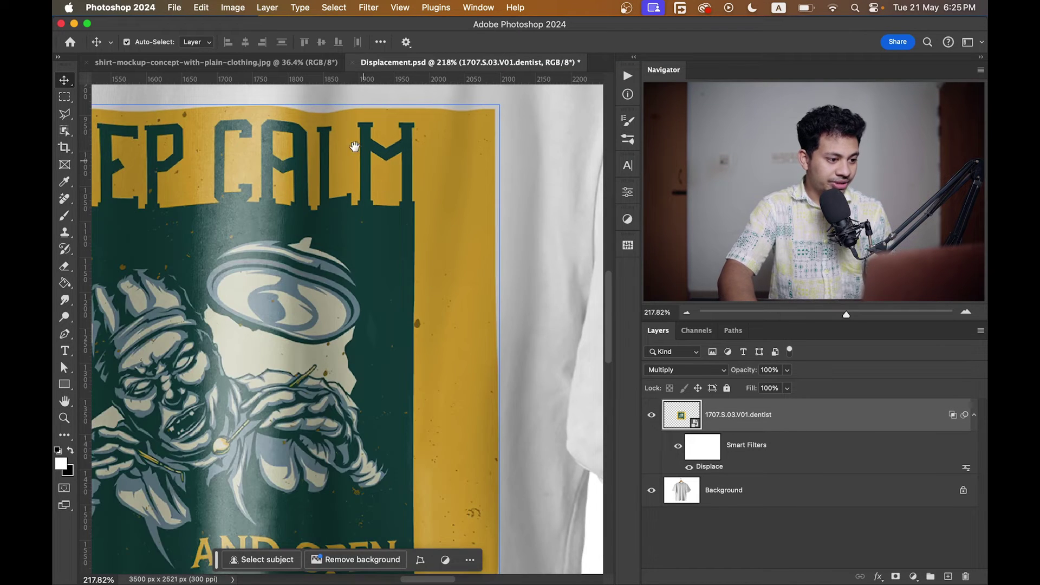
{"action": "scroll", "coordinate": [354, 146], "scroll_direction": "down", "scroll_amount": 3}
{"action": "scroll", "coordinate": [529, 293], "scroll_direction": "up", "scroll_amount": 4}
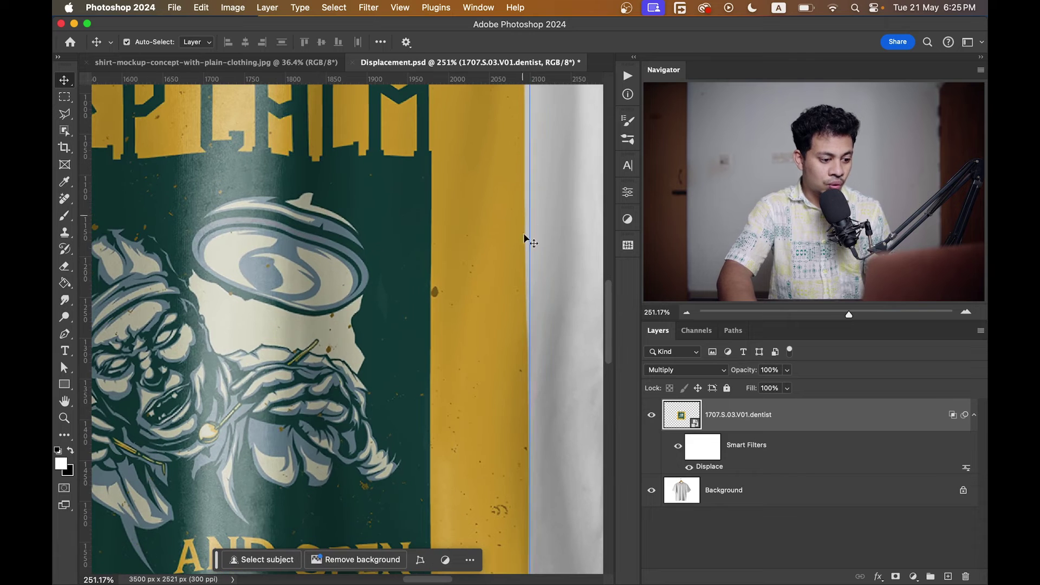
{"action": "scroll", "coordinate": [366, 206], "scroll_direction": "down", "scroll_amount": 3}
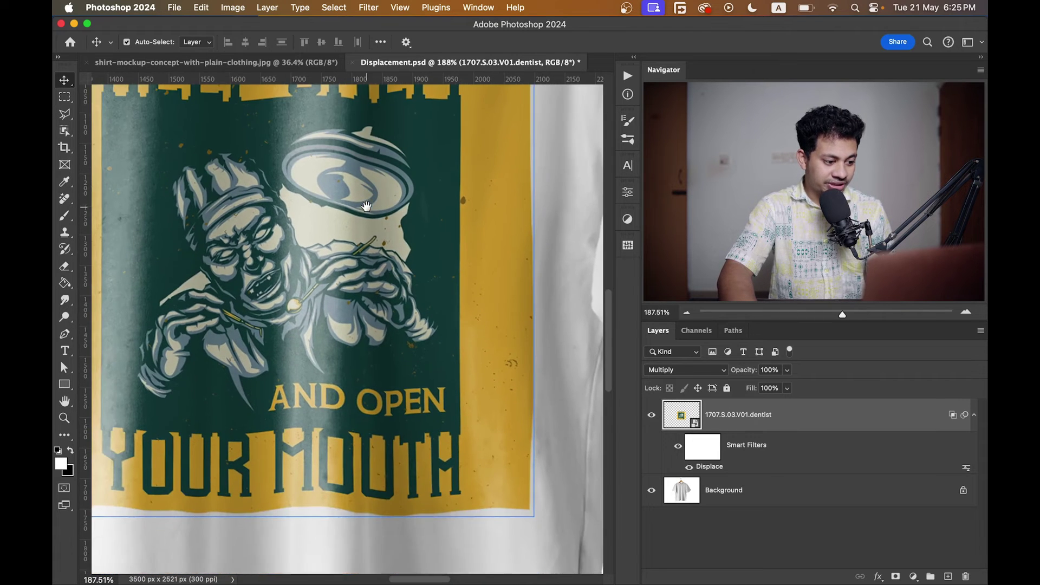
{"action": "scroll", "coordinate": [372, 332], "scroll_direction": "down", "scroll_amount": 1}
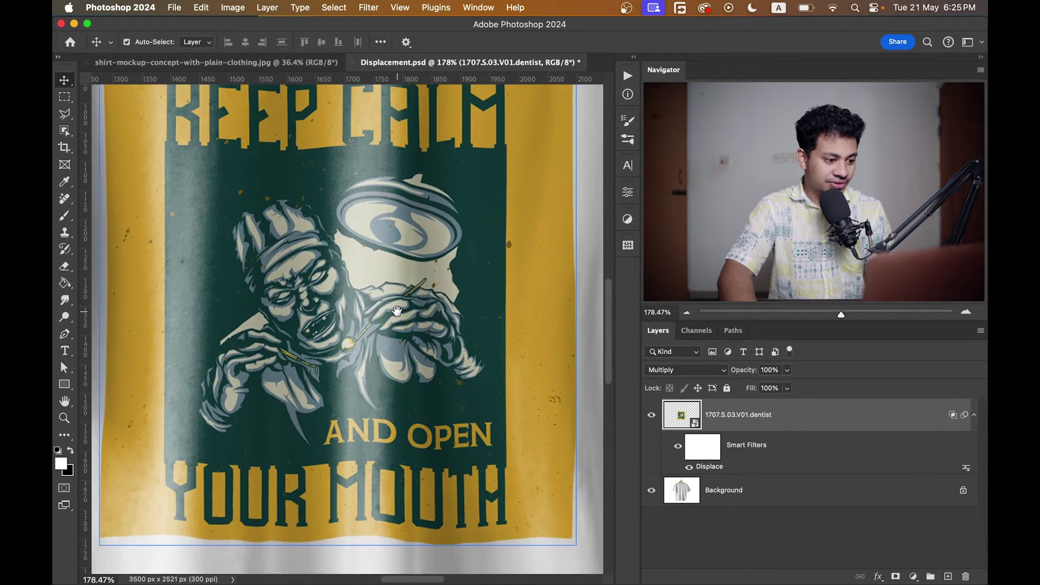
{"action": "left_click", "coordinate": [368, 7]}
Step: Add a 0.5-pixel Gaussian Blur smart filter to the design layer
{"action": "mouse_move", "coordinate": [429, 217]}
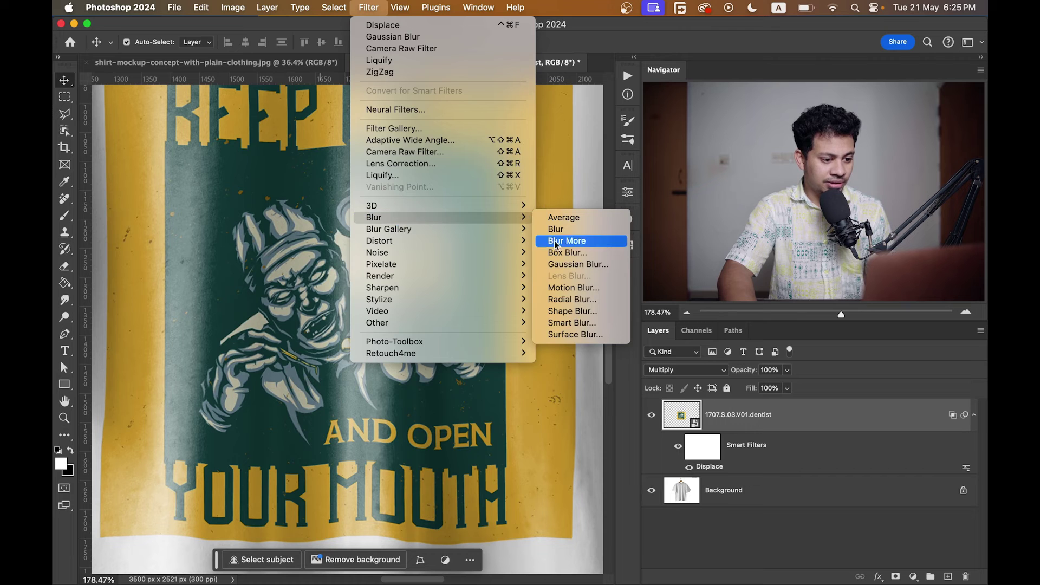
{"action": "left_click", "coordinate": [578, 260]}
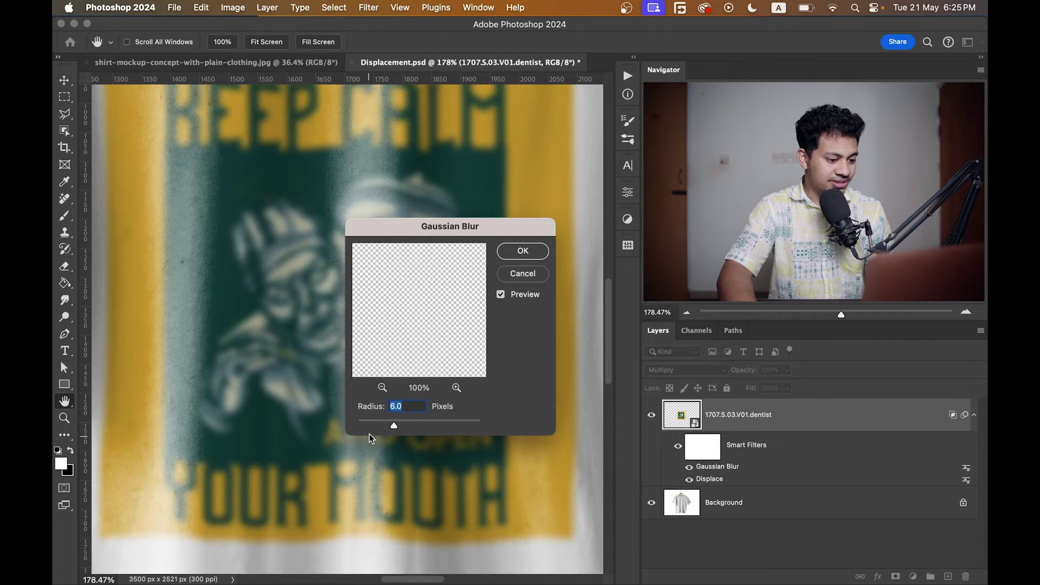
{"action": "type", "text": "1"}
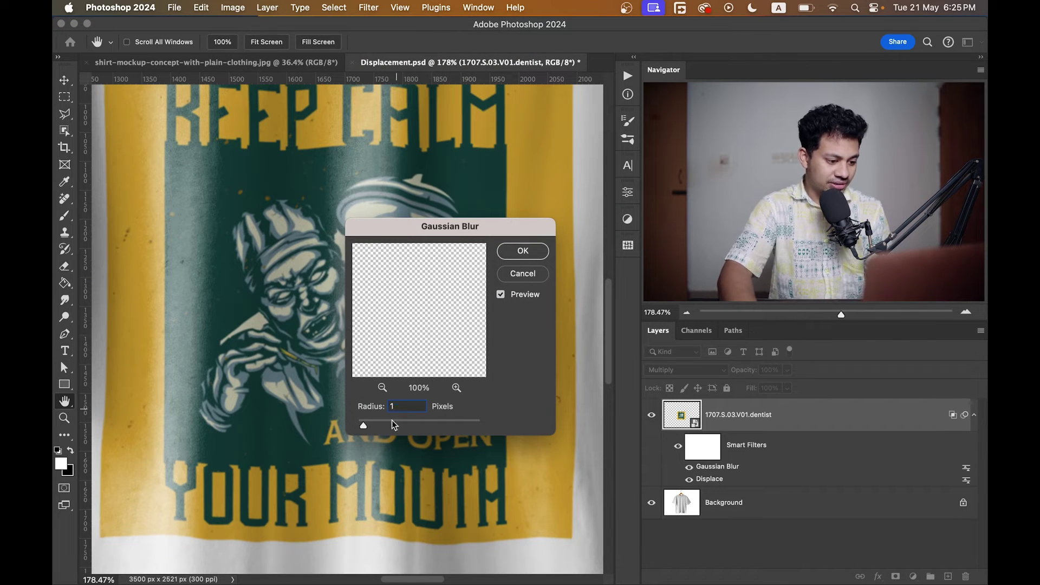
{"action": "left_click_drag", "start_coordinate": [362, 428], "coordinate": [360, 427]}
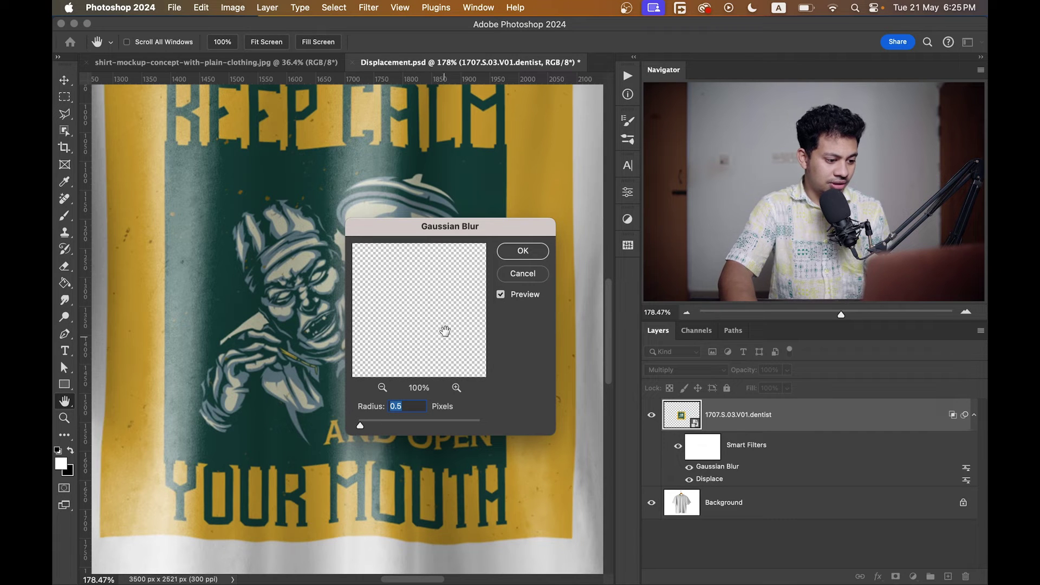
{"action": "left_click", "coordinate": [546, 251]}
Step: Fit the mockup to the window and open Levels for the design layer
{"action": "key", "text": "v"}
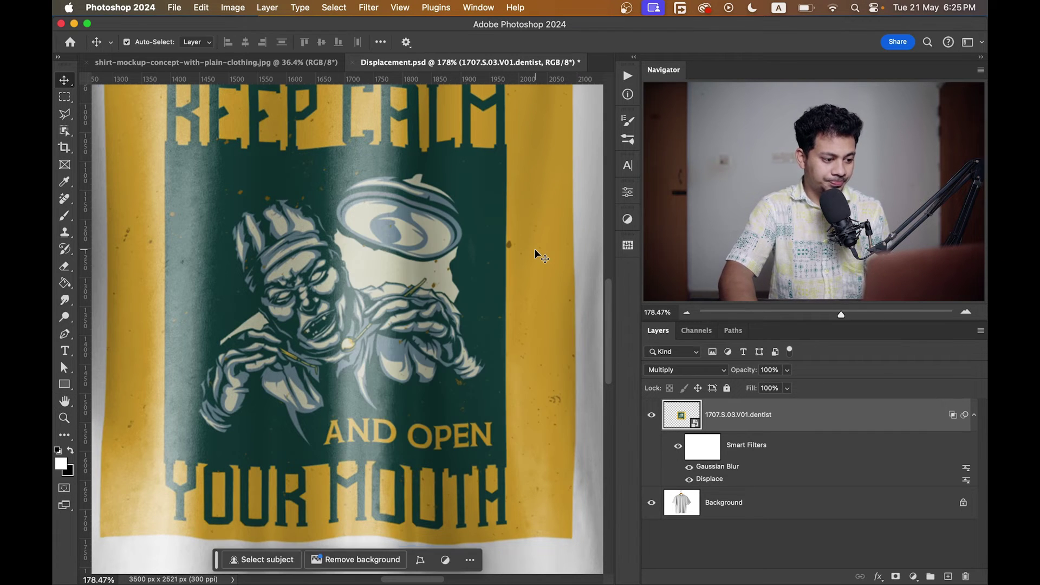
{"action": "key", "text": "super+0"}
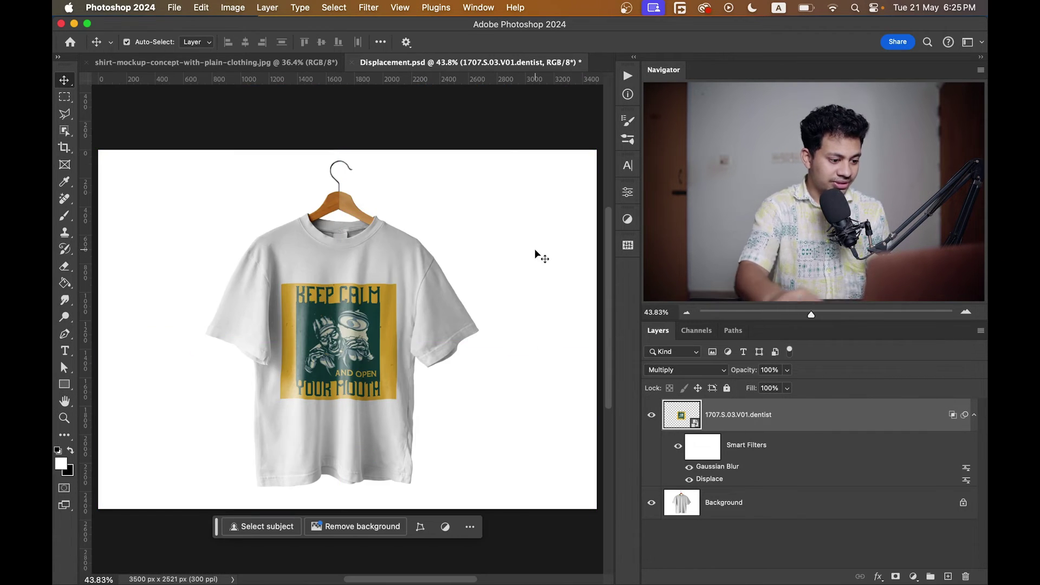
{"action": "scroll", "coordinate": [389, 378], "scroll_direction": "up", "scroll_amount": 1}
{"action": "left_click_drag", "start_coordinate": [469, 318], "coordinate": [483, 296]}
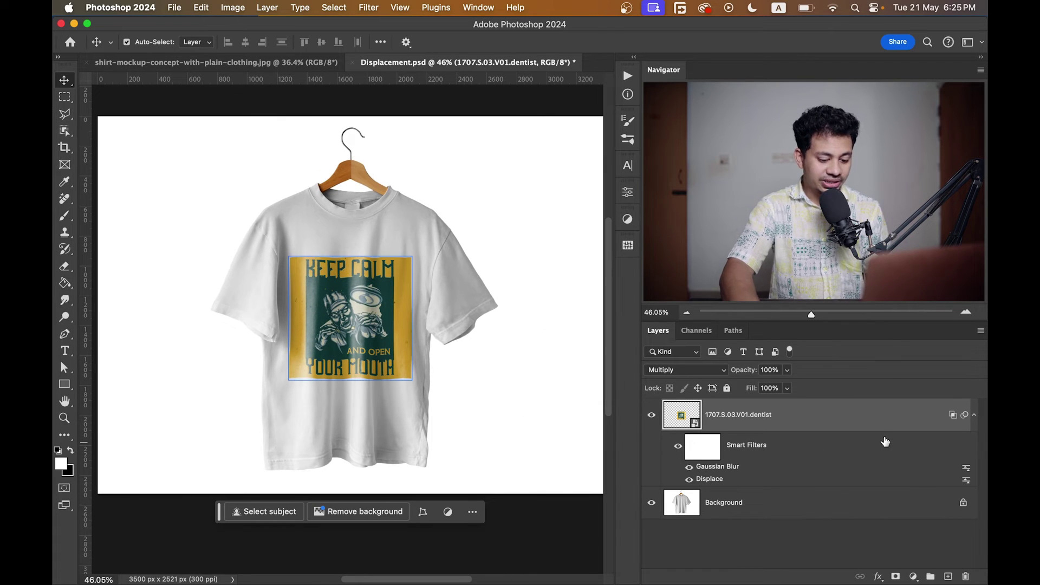
{"action": "key", "text": "super+l"}
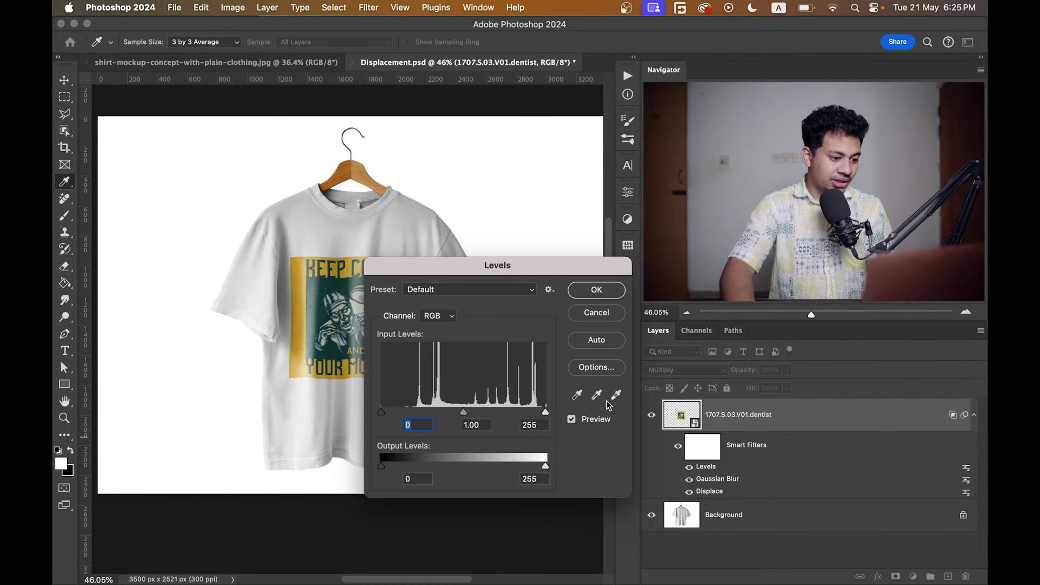
Step: Set the Levels input values to 1, 1.06 and 248 and apply them
{"action": "left_click_drag", "start_coordinate": [335, 197], "coordinate": [256, 187]}
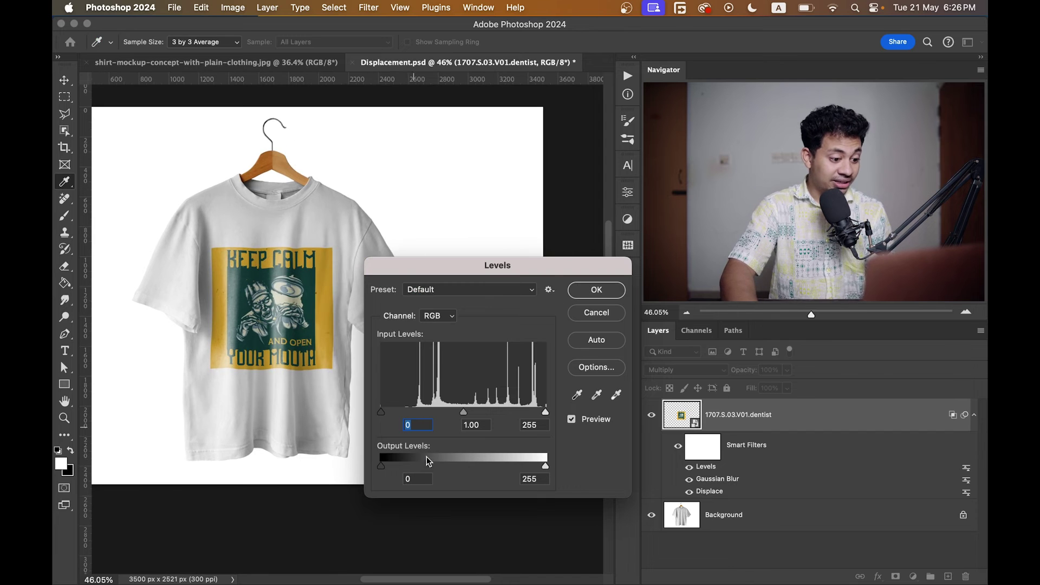
{"action": "mouse_move", "coordinate": [380, 414]}
{"action": "left_mouse_down"}
{"action": "mouse_move", "coordinate": [400, 415]}
{"action": "mouse_move", "coordinate": [383, 415]}
{"action": "left_mouse_up"}
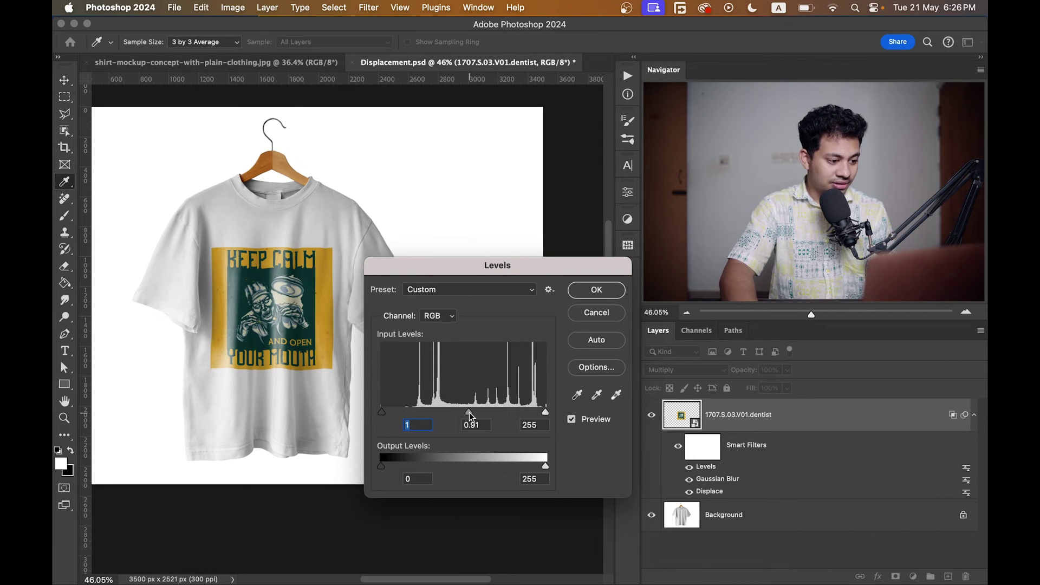
{"action": "left_click_drag", "start_coordinate": [470, 414], "coordinate": [460, 414]}
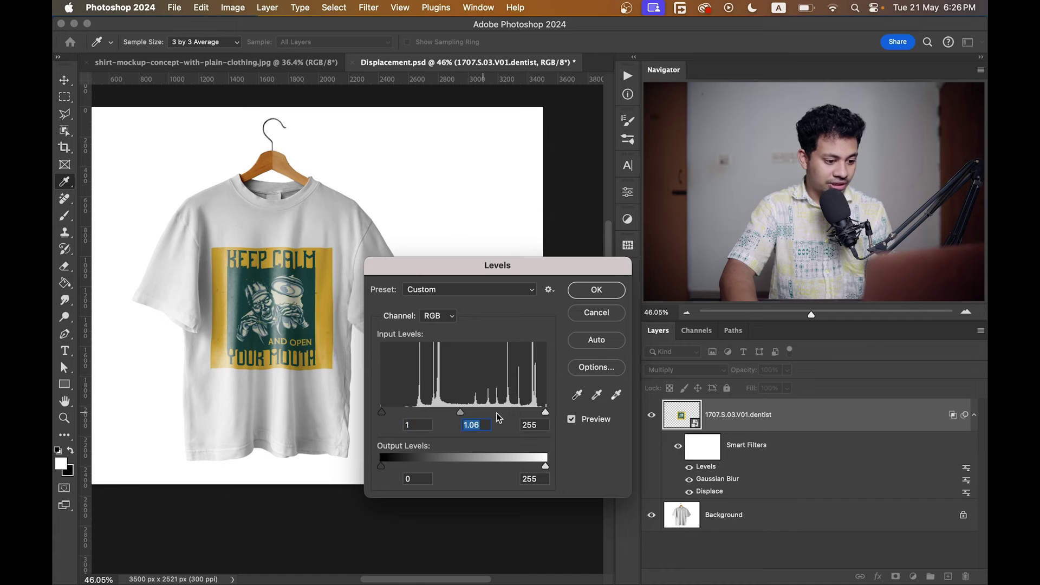
{"action": "left_click_drag", "start_coordinate": [544, 416], "coordinate": [542, 416]}
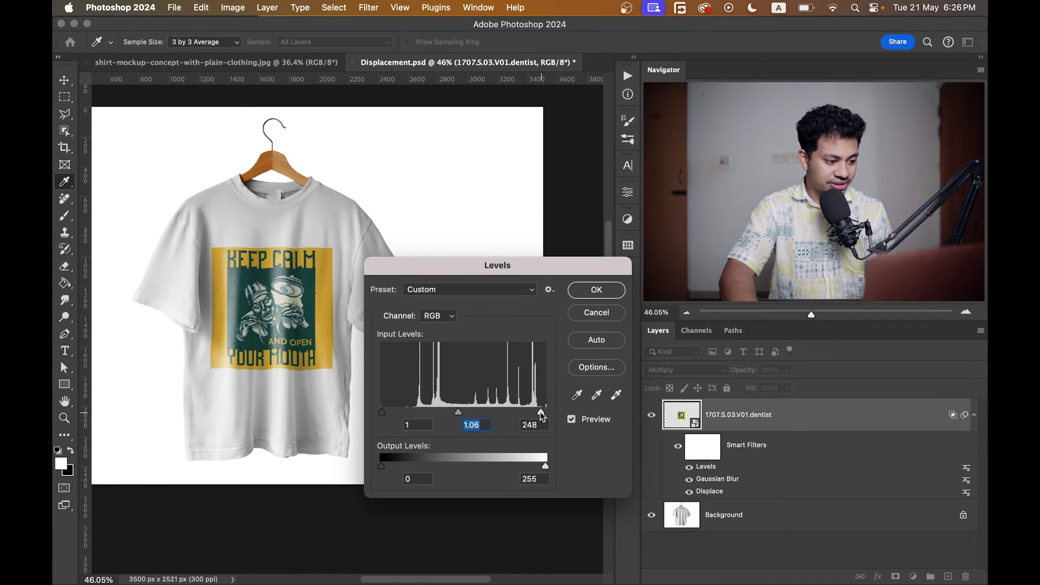
{"action": "left_click", "coordinate": [595, 289]}
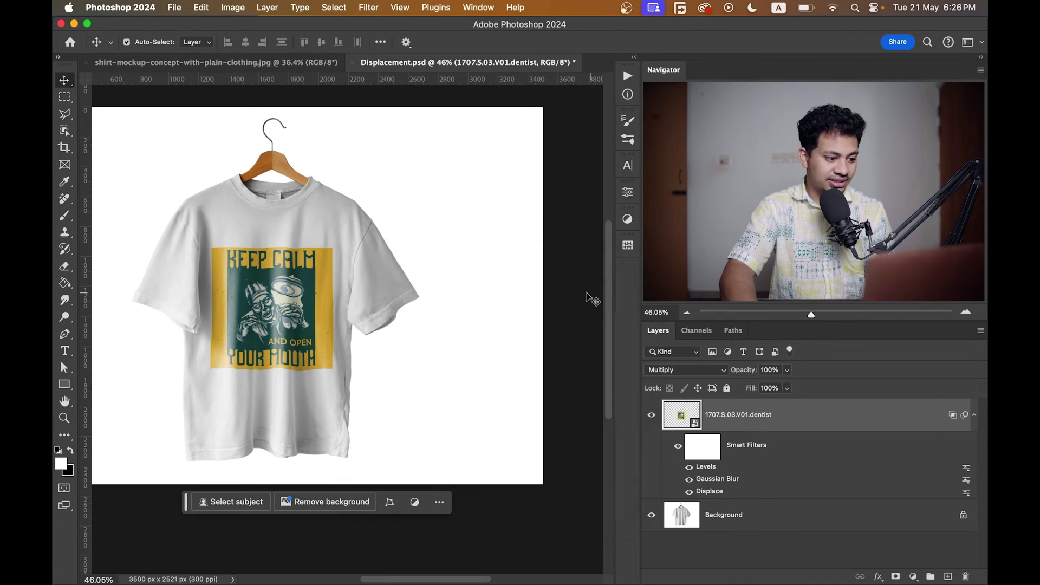
Step: Restore the minimized TSHIRT folder window from the Dock
{"action": "scroll", "coordinate": [272, 320], "scroll_direction": "up", "scroll_amount": 5}
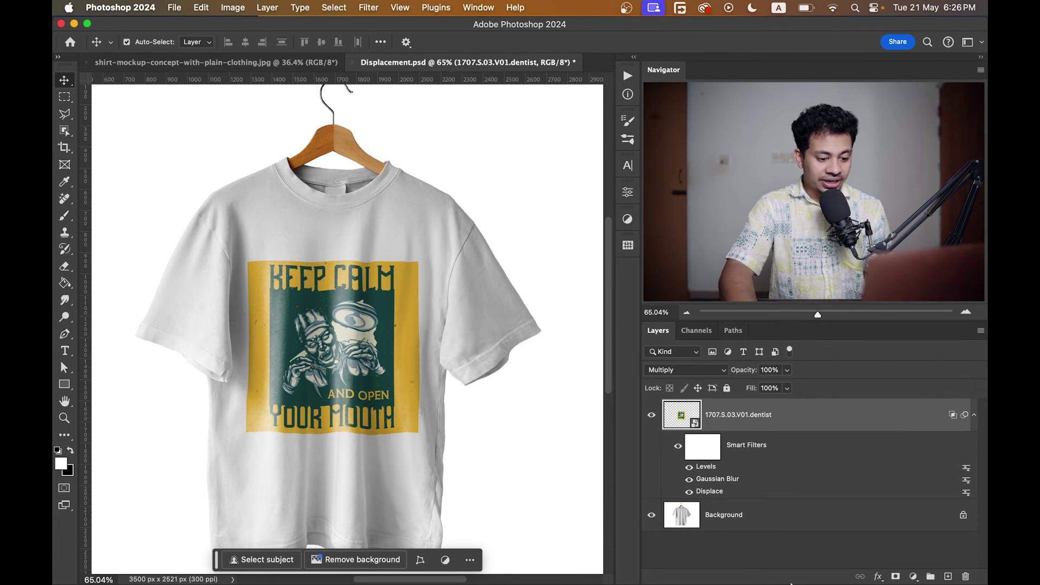
{"action": "mouse_move", "coordinate": [810, 570]}
{"action": "left_click", "coordinate": [849, 562]}
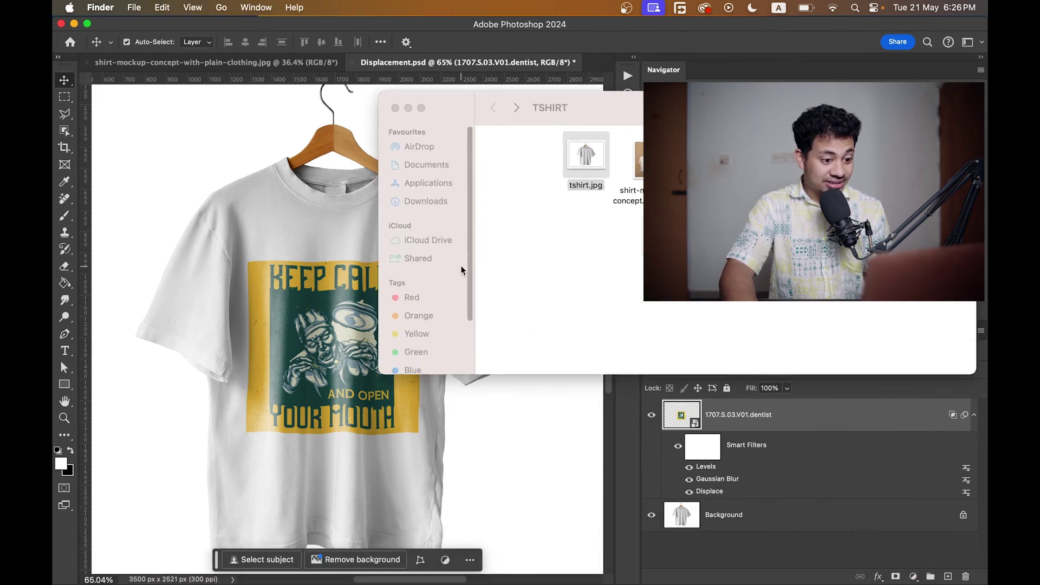
Step: Open 22 copy.jpg in Preview, zoom in to inspect the Keep Calm print, then zoom back out
{"action": "double_click", "coordinate": [682, 157]}
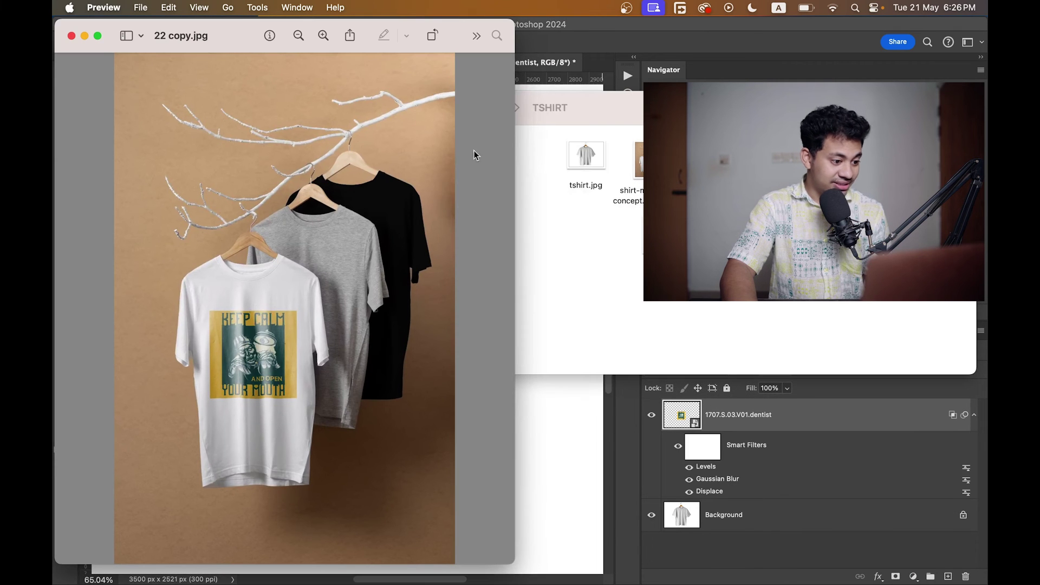
{"action": "left_click", "coordinate": [323, 35]}
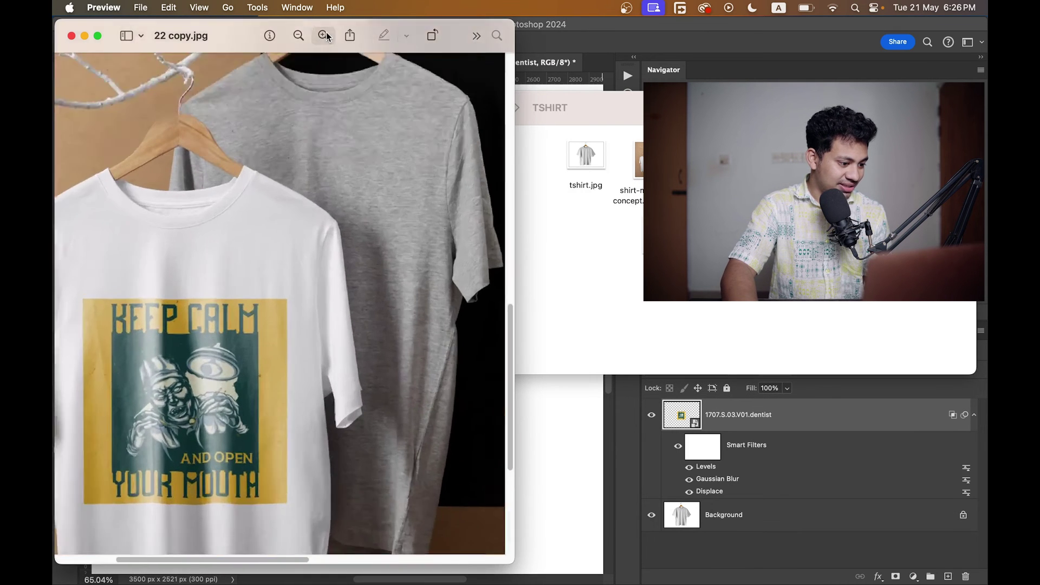
{"action": "scroll", "coordinate": [244, 498], "scroll_direction": "down", "scroll_amount": 5}
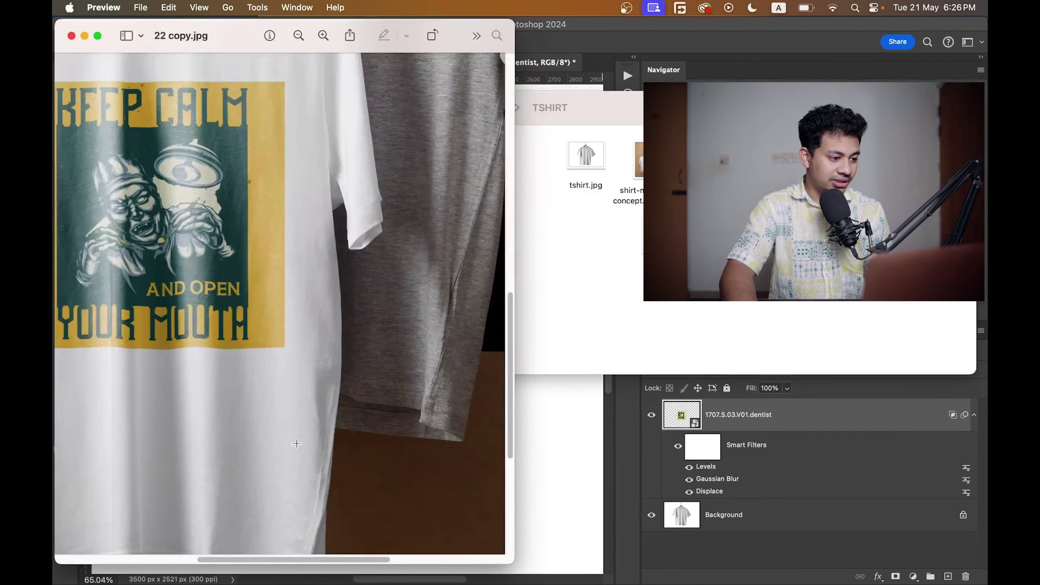
{"action": "key", "text": "super+minus"}
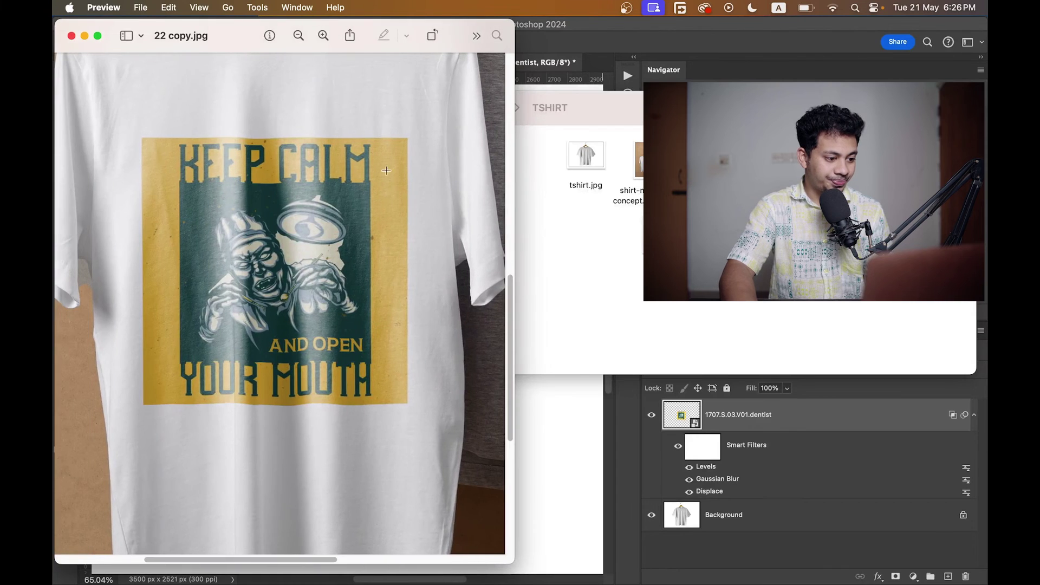